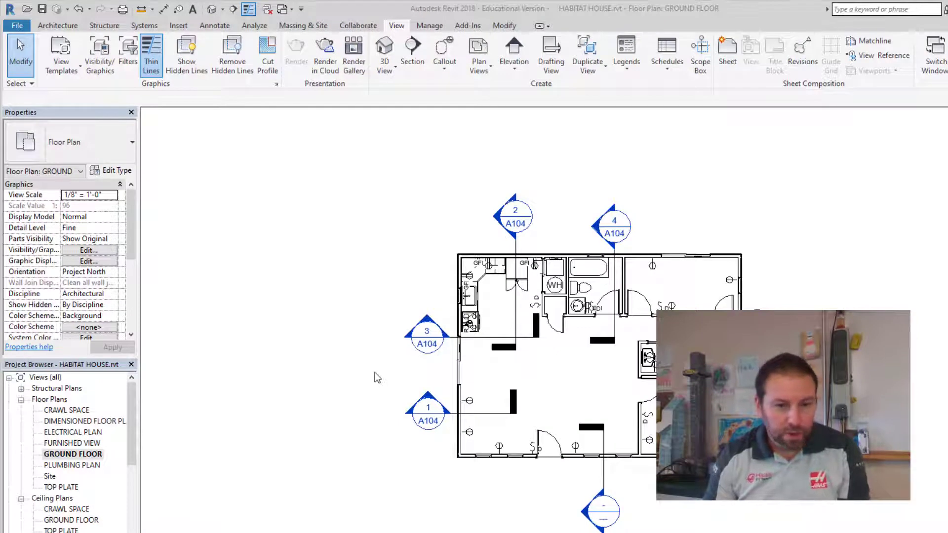
- Duplicate the GROUND FLOOR plan view as a plain copy
scroll(544, 375, down, 1)
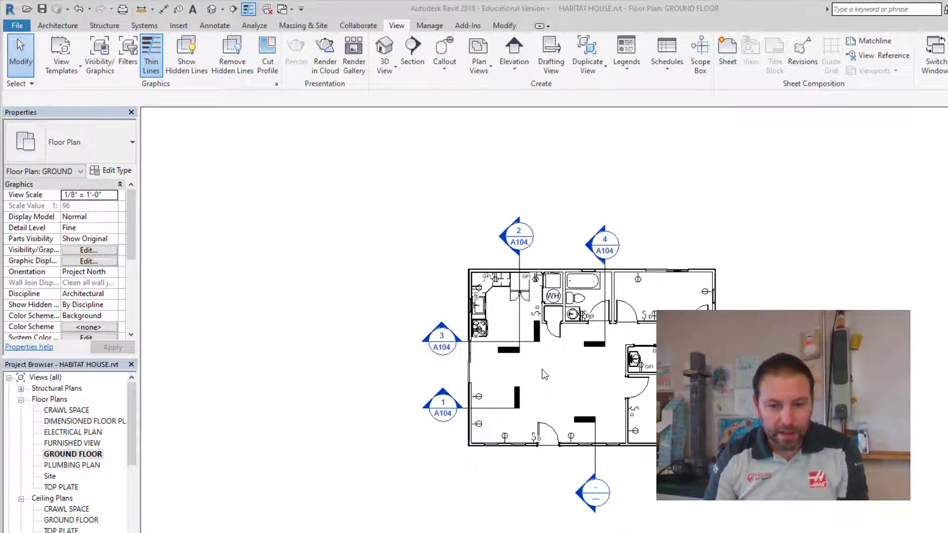
scroll(545, 375, up, 1)
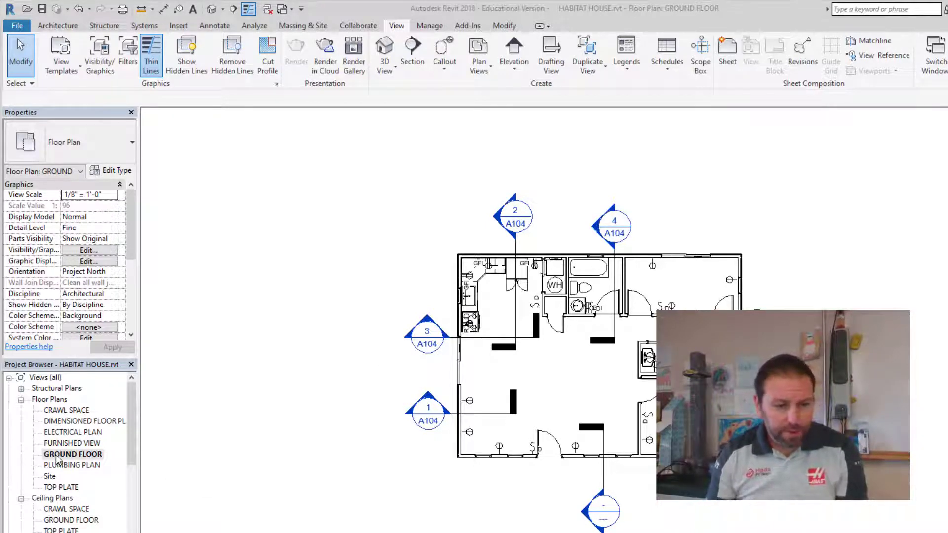
scroll(587, 435, up, 1)
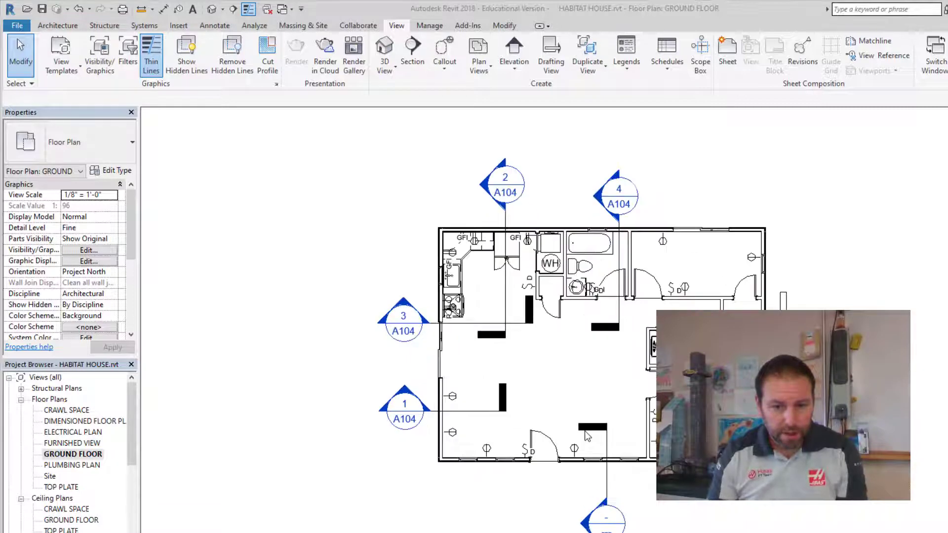
right_click(67, 454)
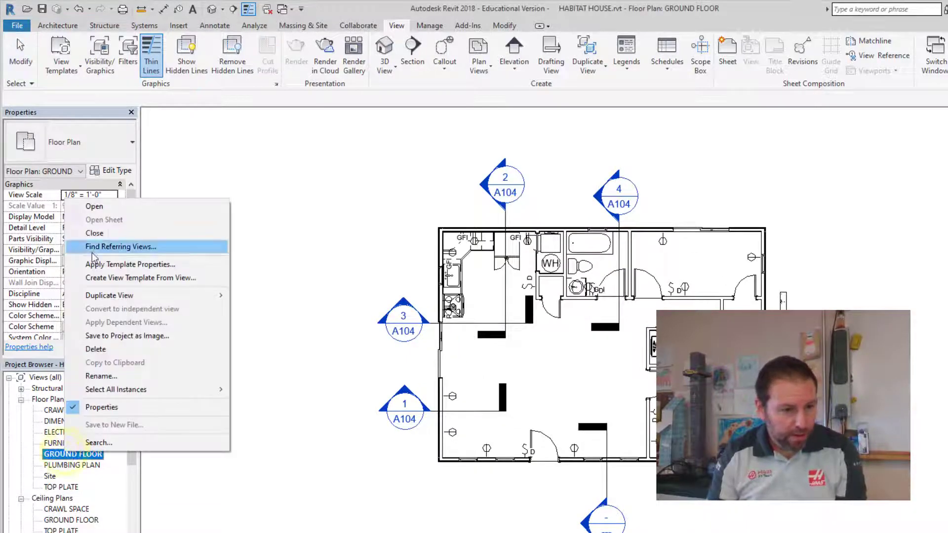
click(109, 295)
click(266, 299)
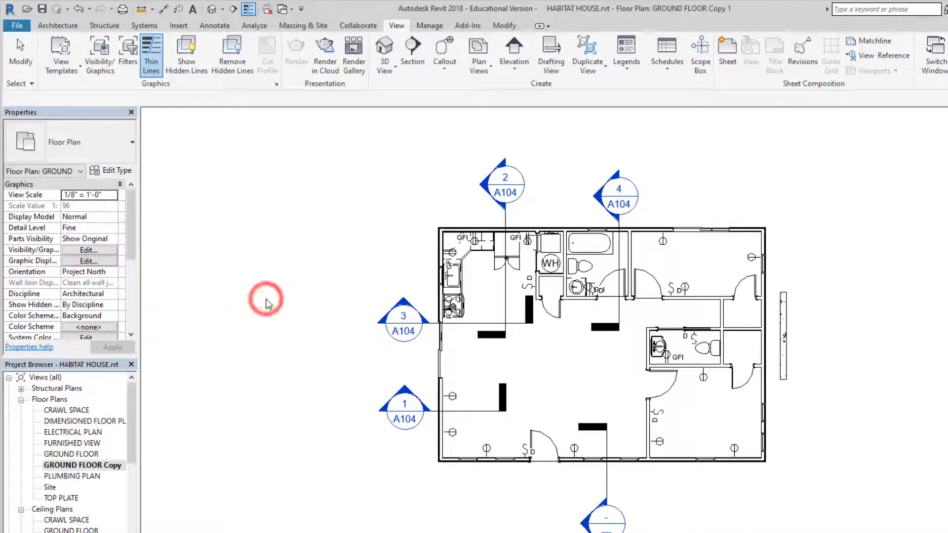
- Rename the copied floor plan to ROOM LAYOUT
right_click(70, 468)
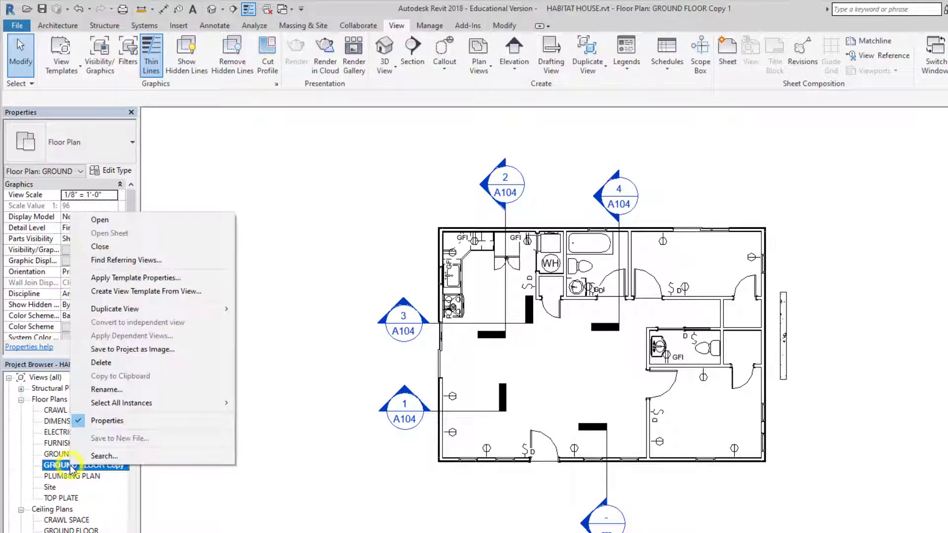
click(118, 390)
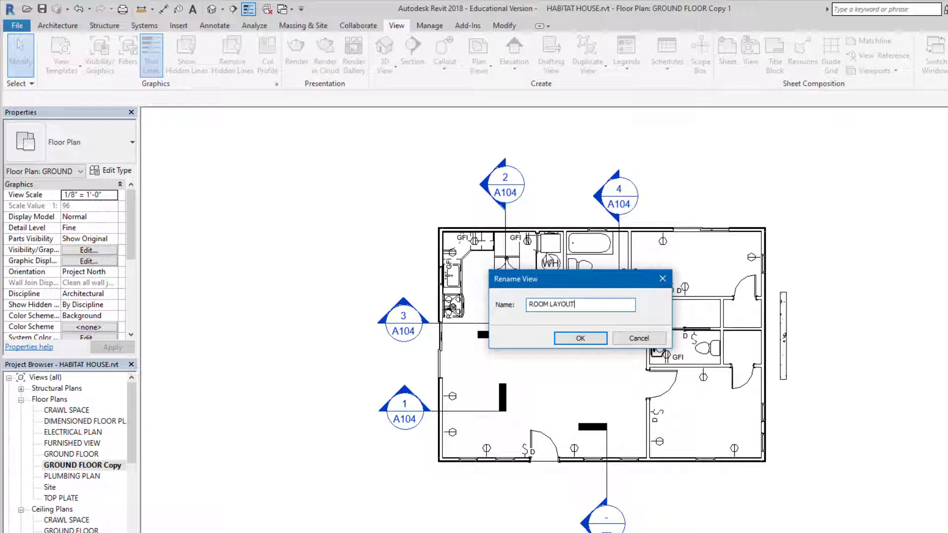
click(573, 339)
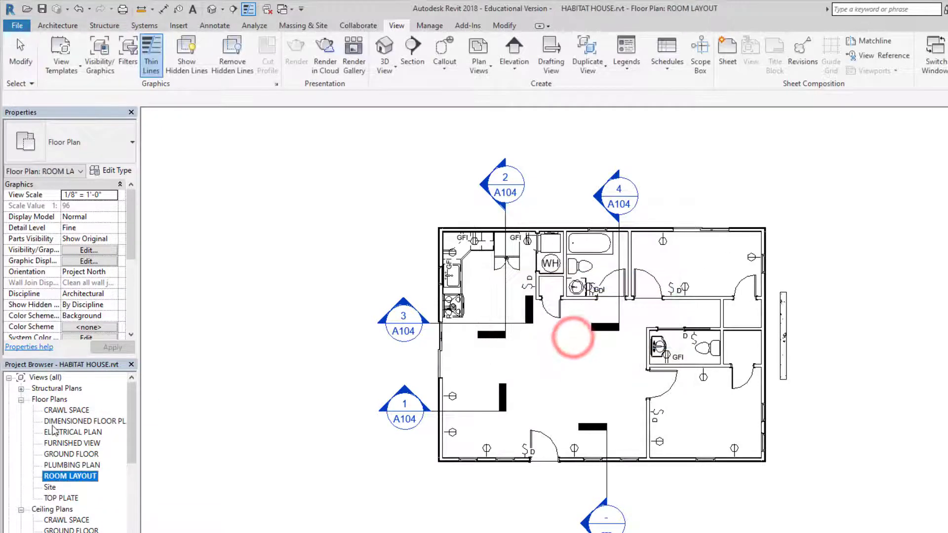
- Hide the loose wall piece at the right in this view
scroll(540, 404, up, 3)
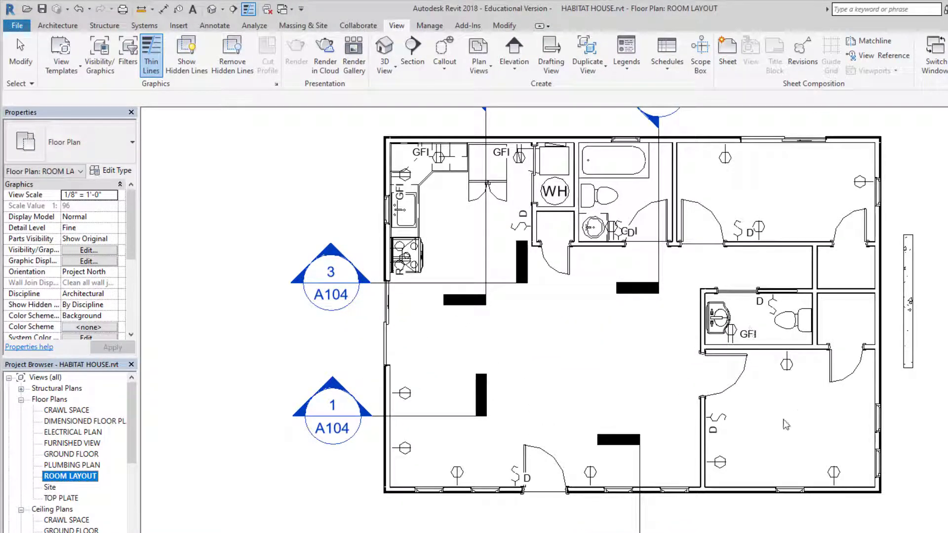
right_click(914, 314)
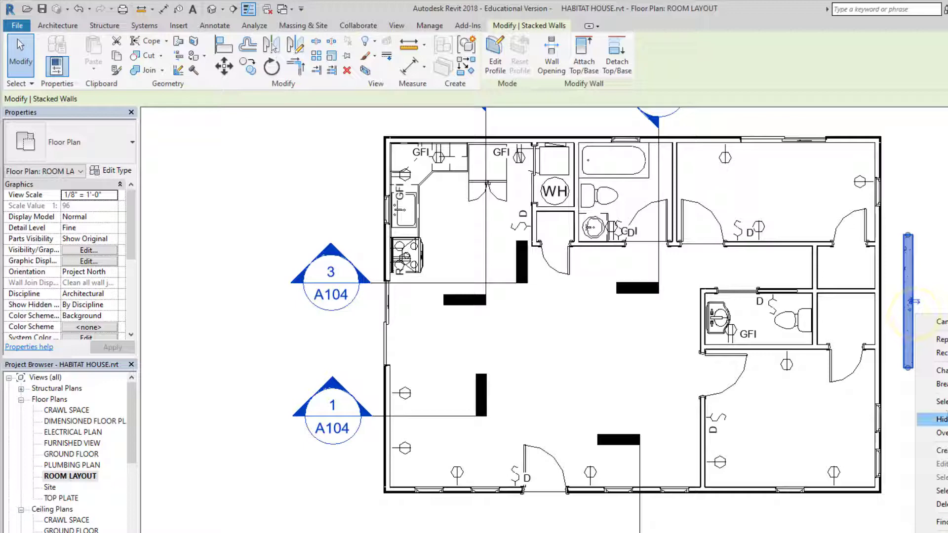
click(940, 419)
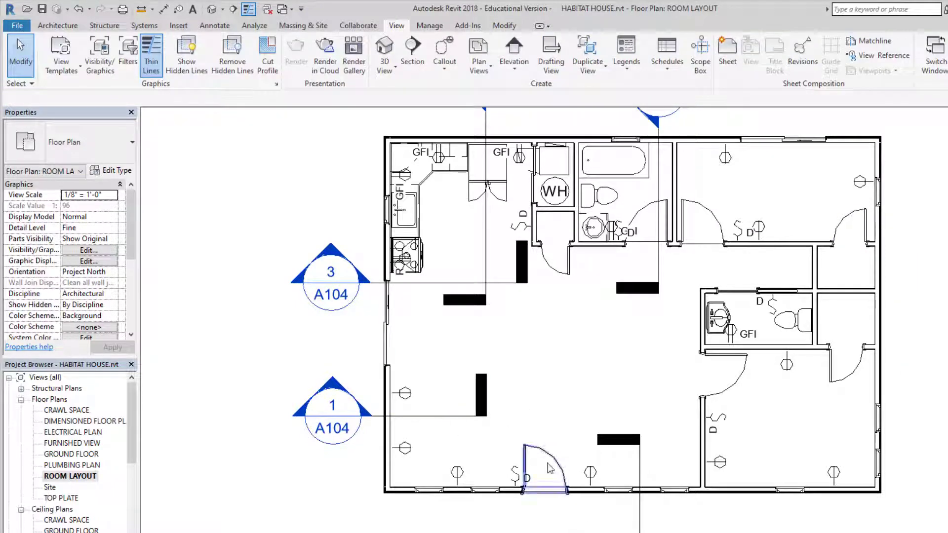
- Hide the section marker category in the ROOM LAYOUT view
middle_drag(572, 480, 572, 471)
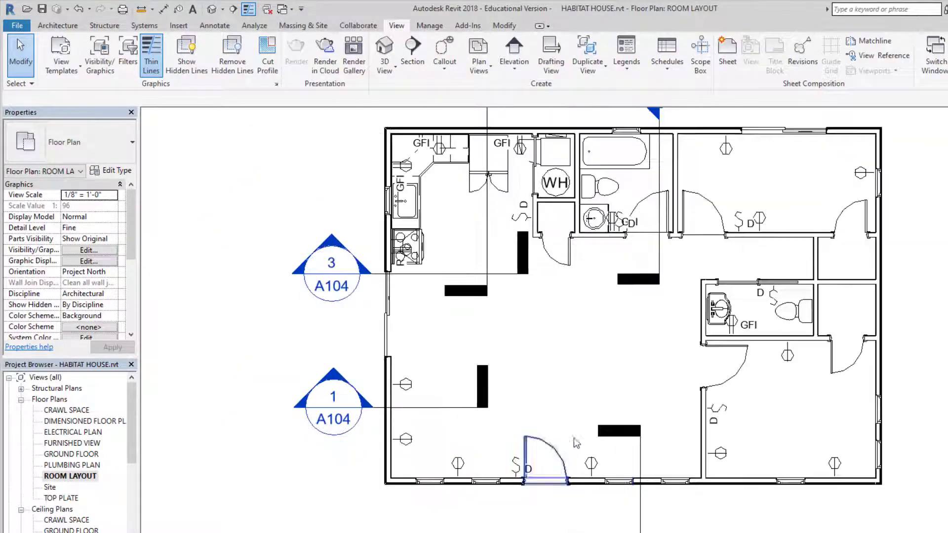
click(640, 517)
right_click(640, 517)
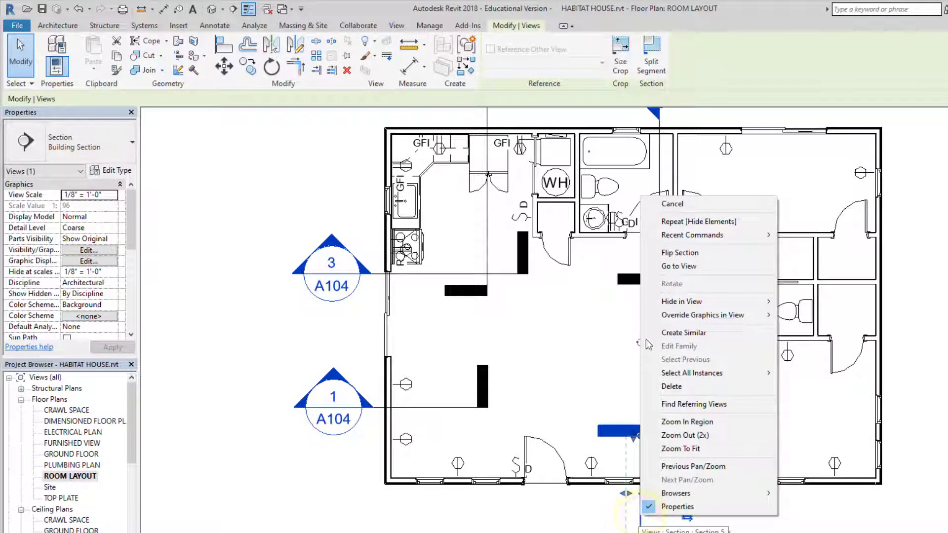
mouse_move(672, 302)
click(792, 314)
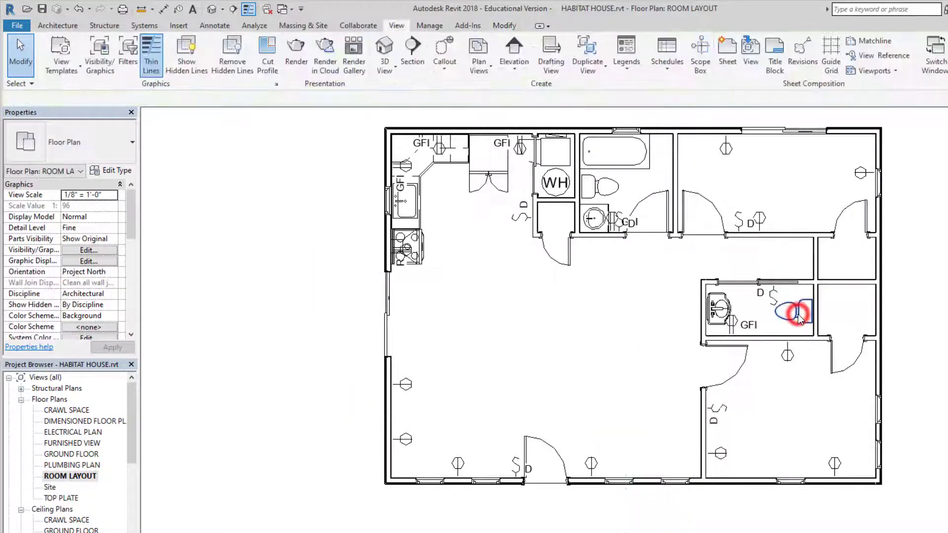
- Hide the electrical fixtures category so all outlets disappear from the view
click(406, 383)
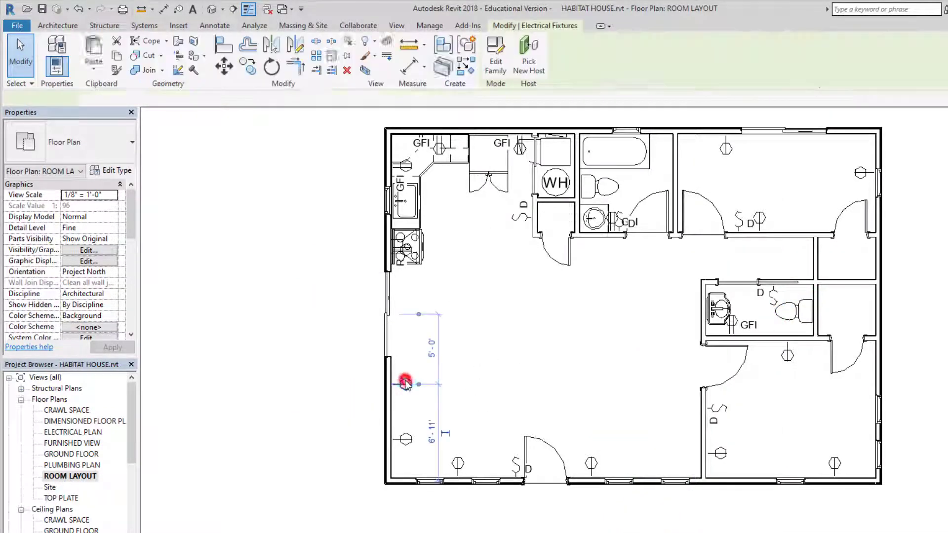
right_click(404, 382)
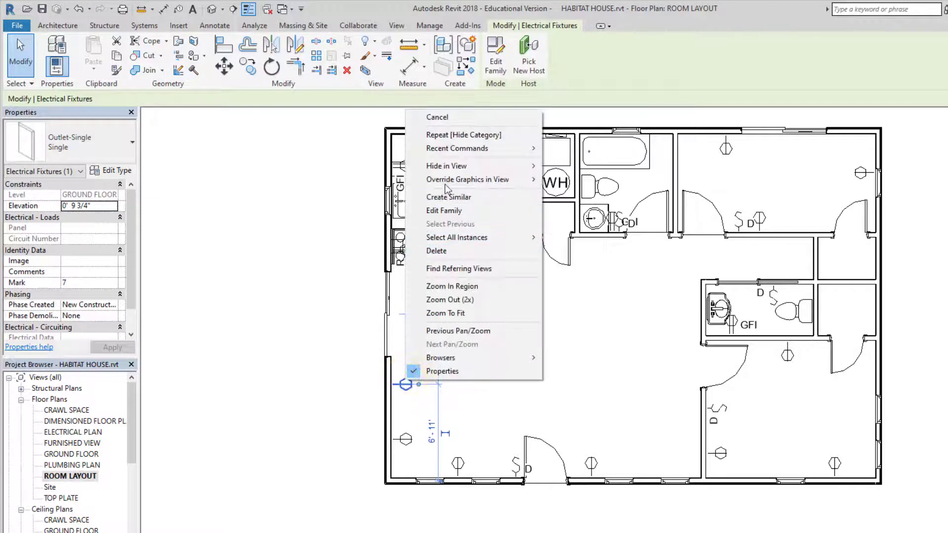
mouse_move(447, 179)
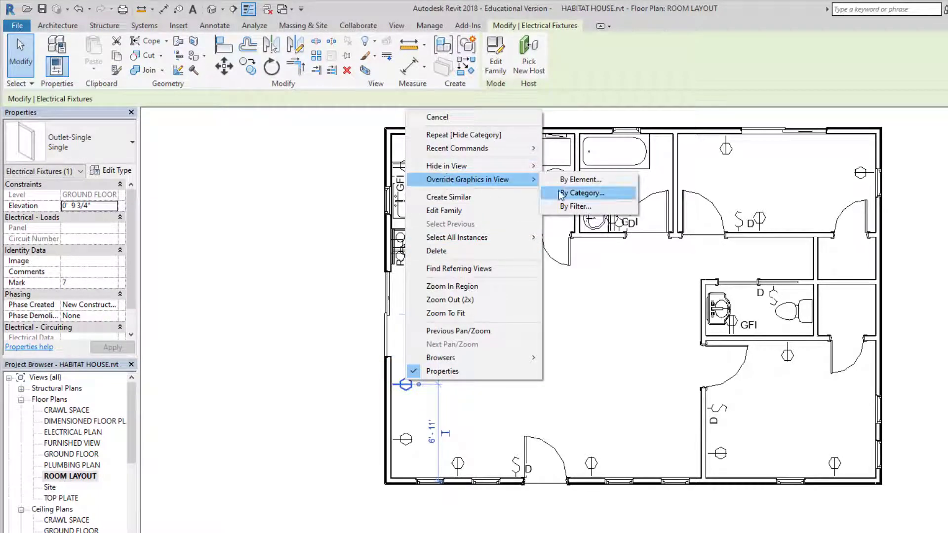
click(576, 193)
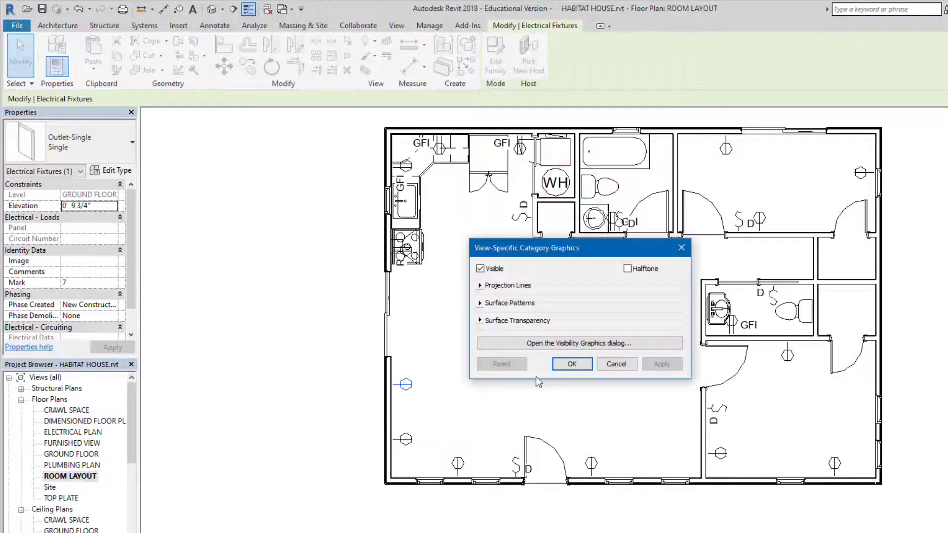
click(573, 364)
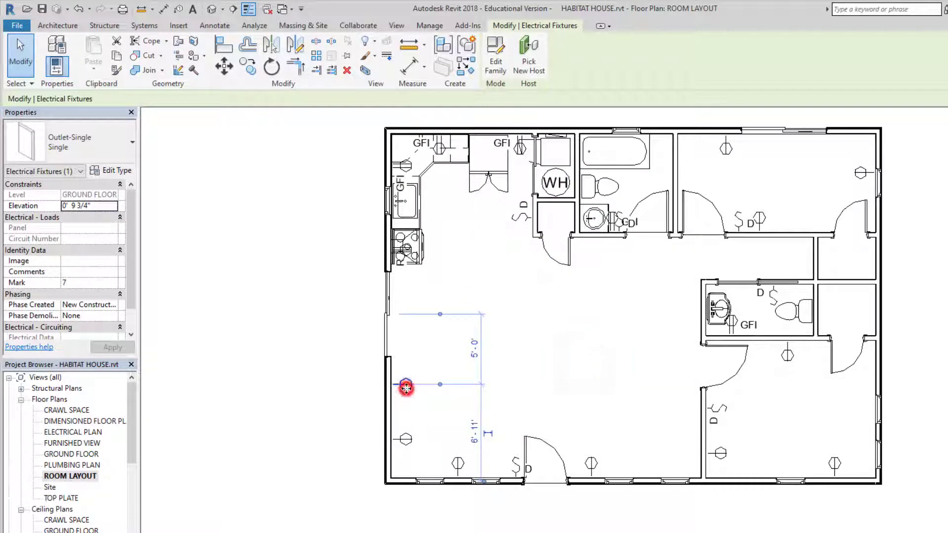
right_click(406, 388)
mouse_move(474, 175)
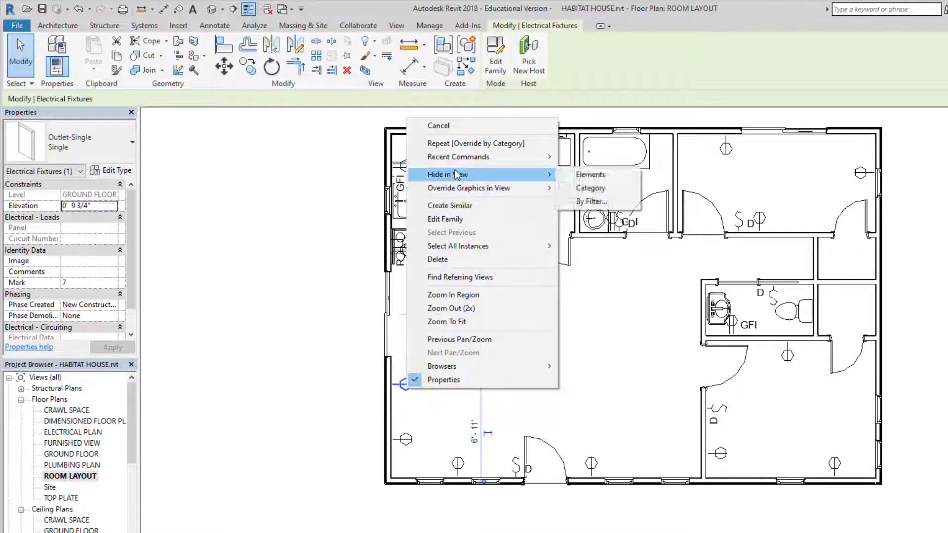
click(590, 191)
- Hide the plumbing fixtures category and the washer and dryer category
scroll(642, 306, up, 2)
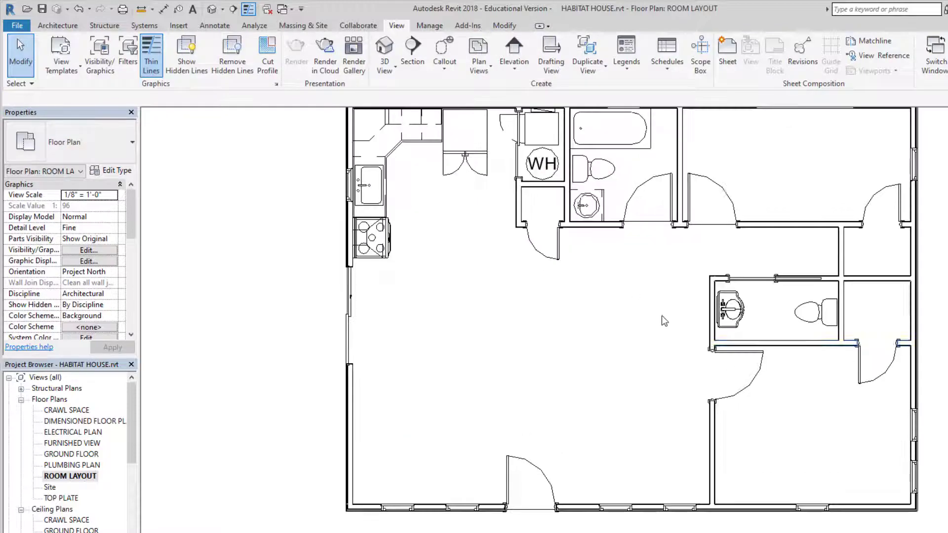
right_click(800, 310)
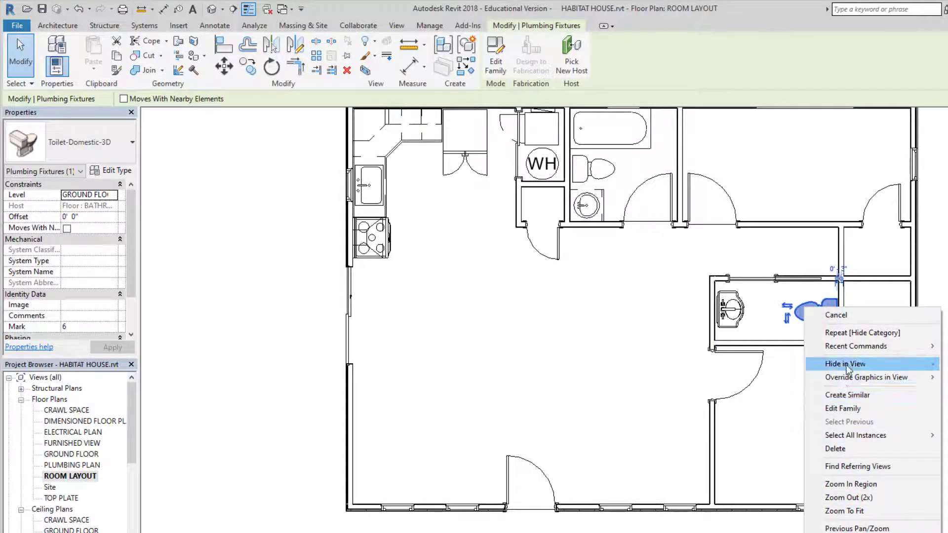
click(943, 377)
scroll(462, 272, up, 1)
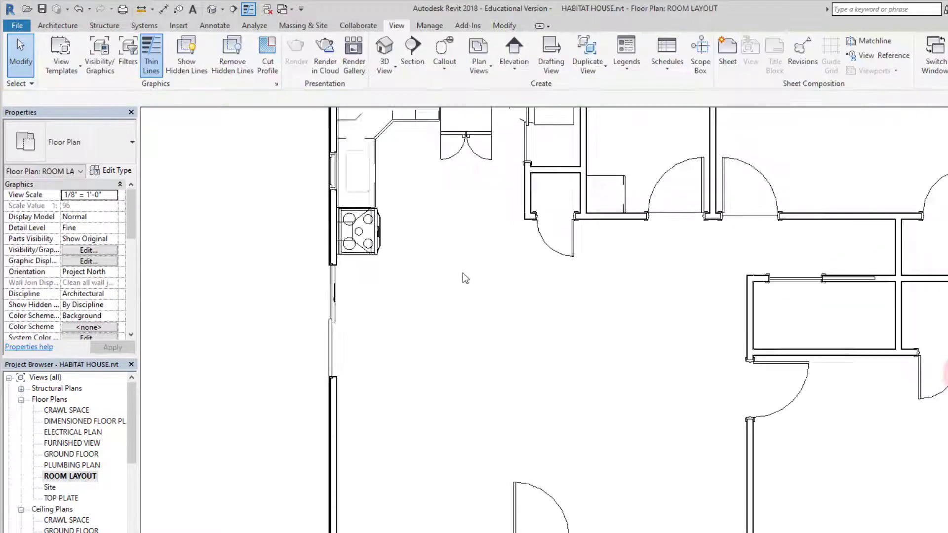
scroll(508, 342, down, 3)
click(570, 267)
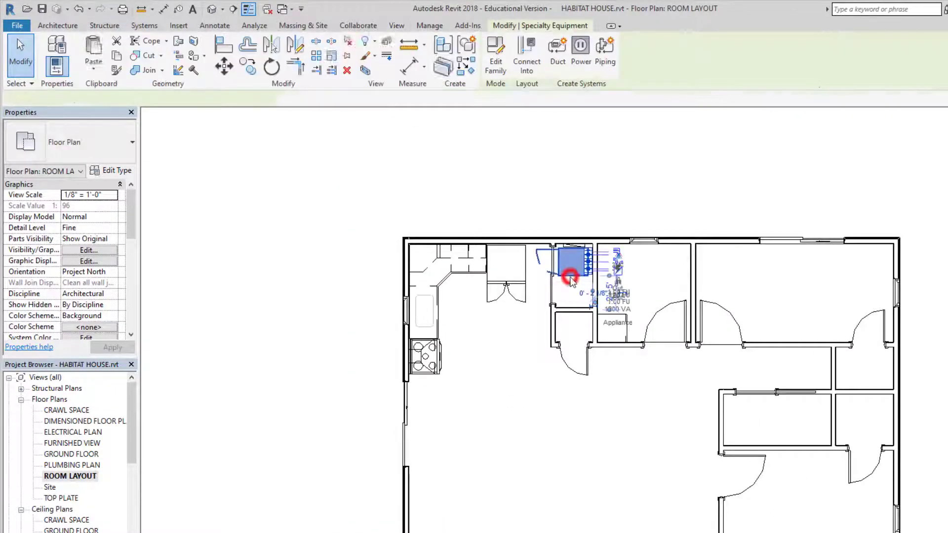
right_click(570, 275)
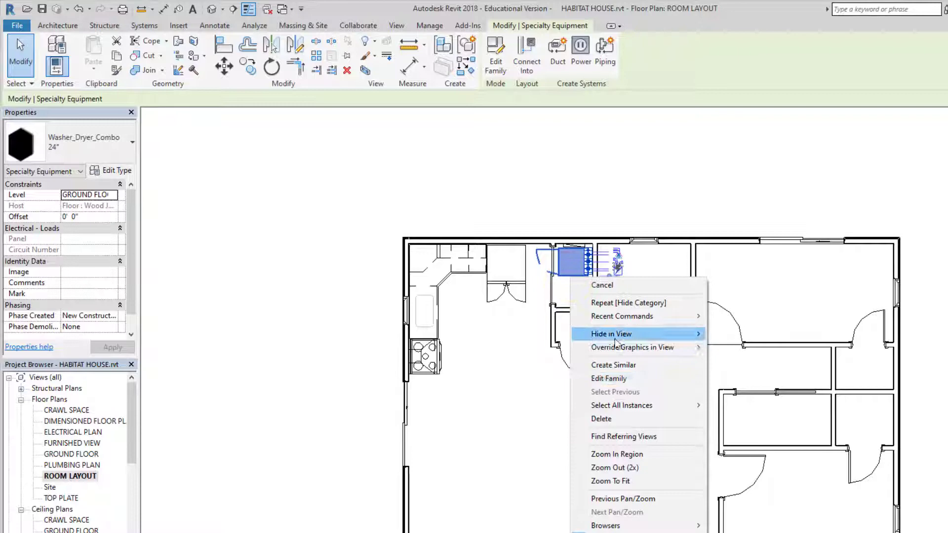
mouse_move(636, 335)
click(736, 342)
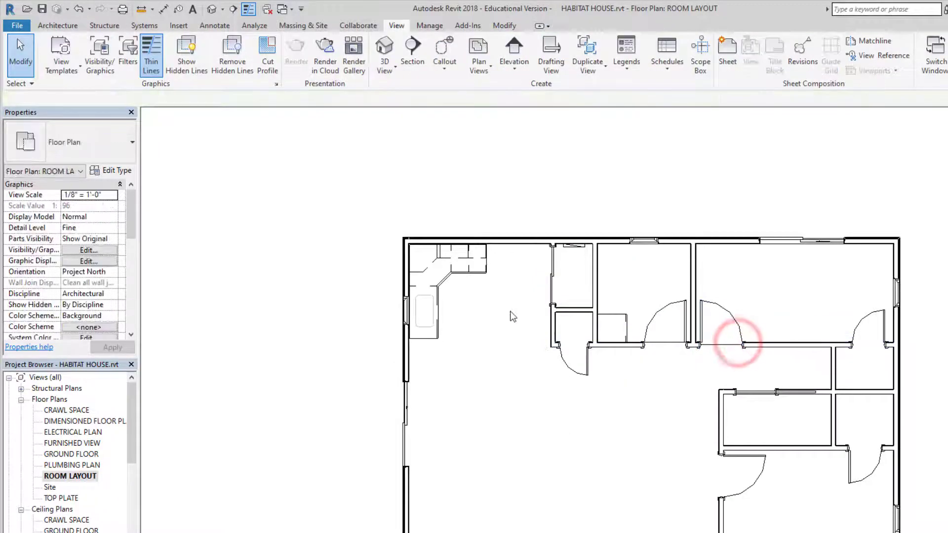
- Hide the L-shaped kitchen counter's category in this view
click(453, 283)
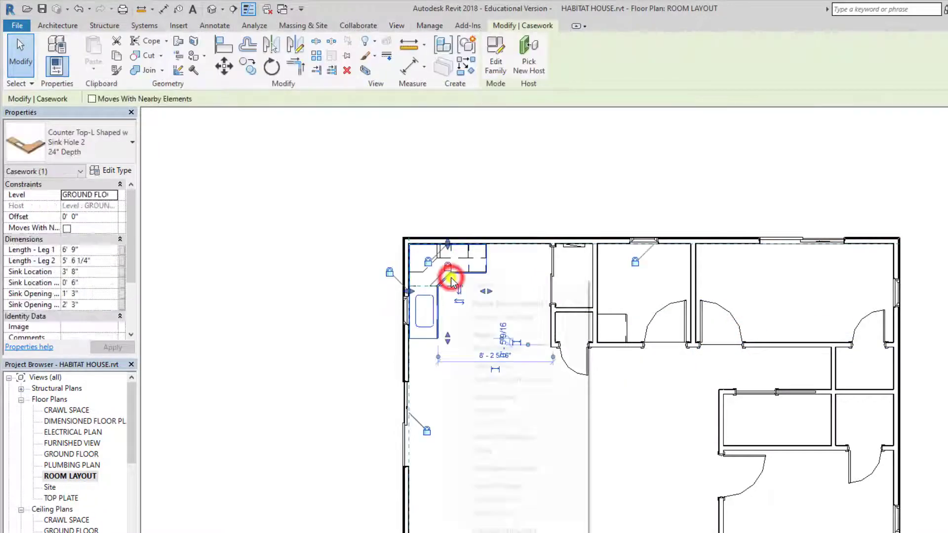
right_click(452, 280)
mouse_move(499, 364)
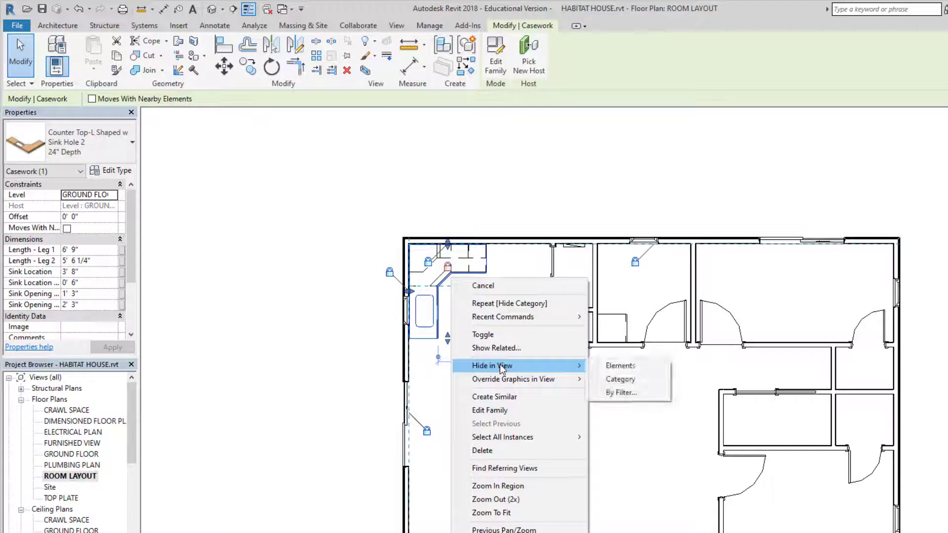
click(617, 378)
- Hide the electrical panel category and bring the whole plan into view
scroll(606, 406, up, 2)
scroll(567, 327, down, 1)
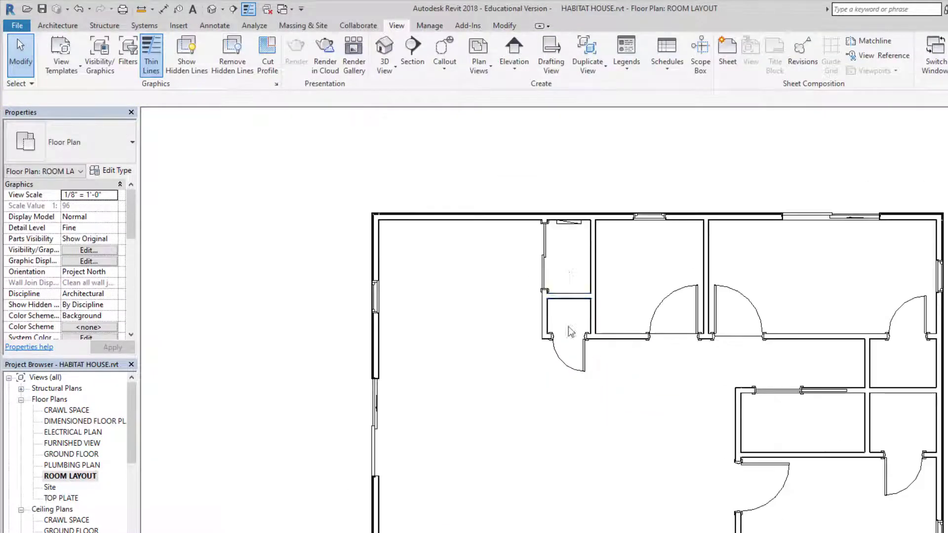
click(569, 222)
right_click(569, 225)
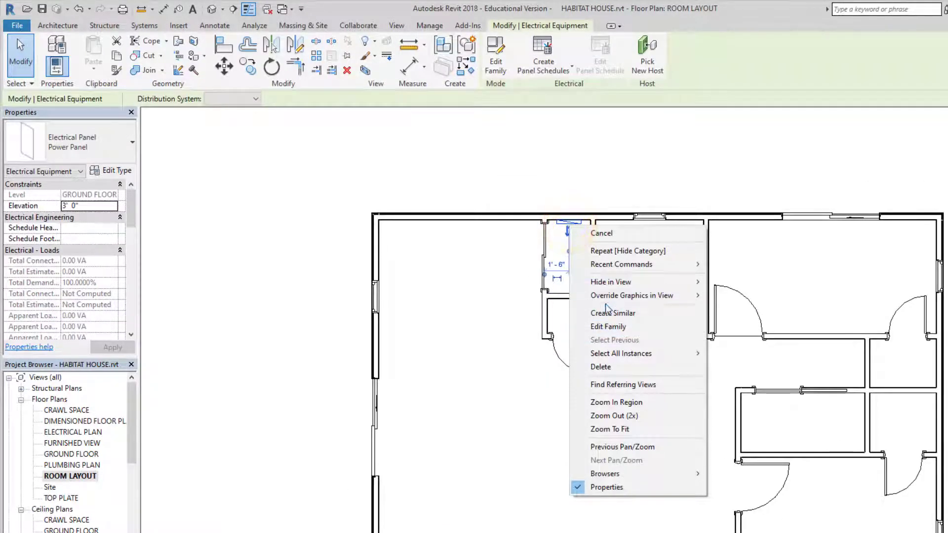
mouse_move(611, 280)
click(739, 294)
scroll(507, 440, up, 1)
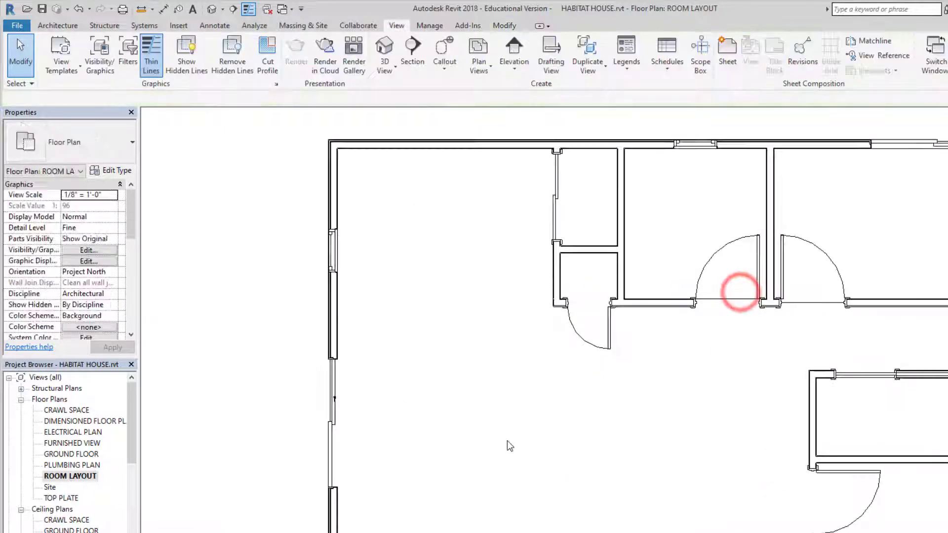
scroll(548, 476, down, 3)
middle_drag(548, 475, 526, 441)
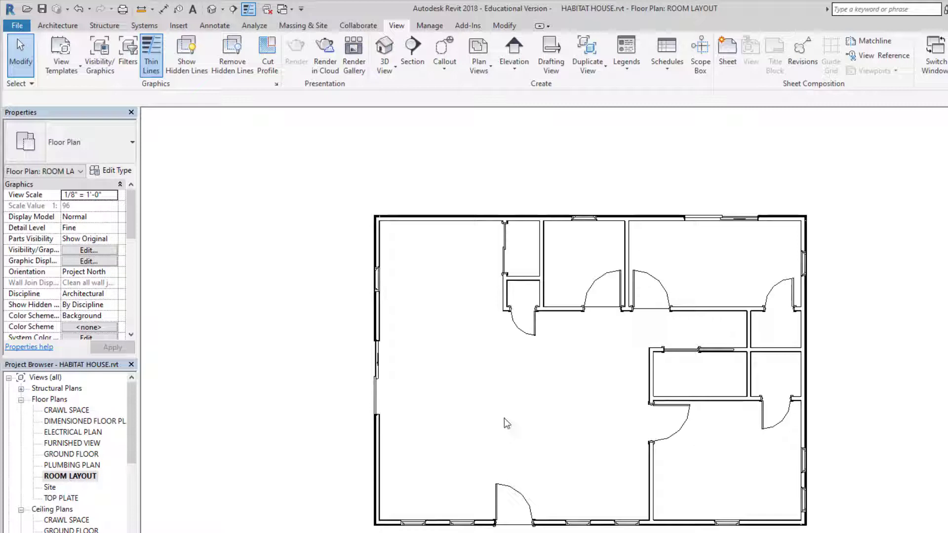
- Switch to the Architecture tab to reach the room tools
scroll(658, 336, up, 1)
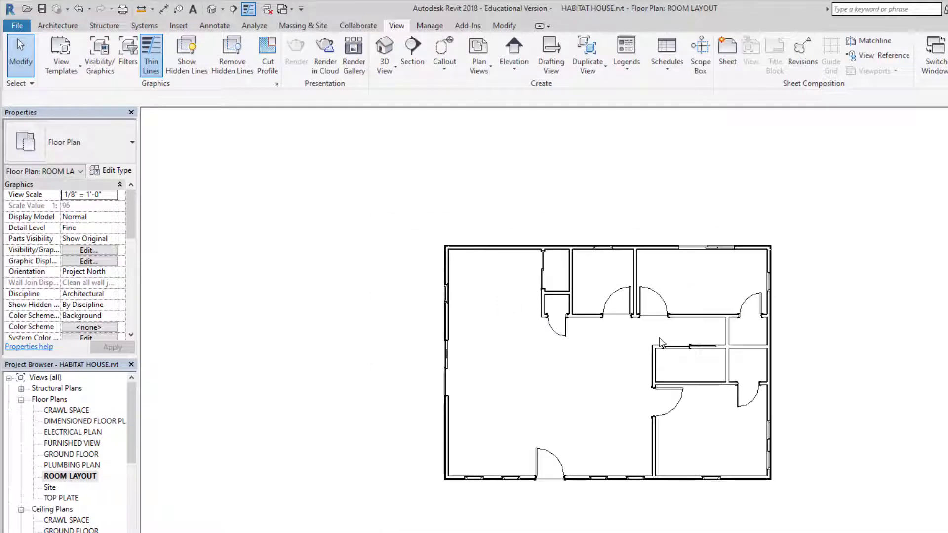
scroll(659, 337, down, 1)
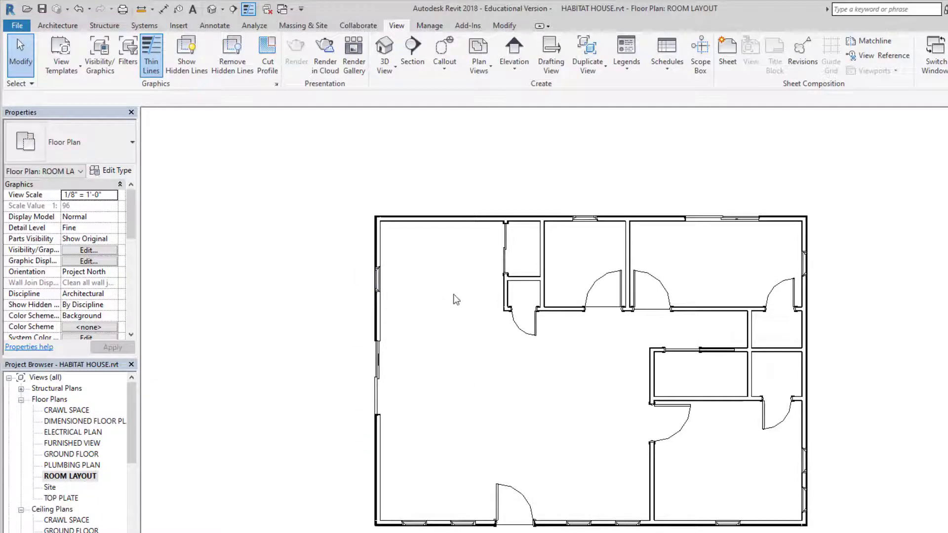
click(57, 25)
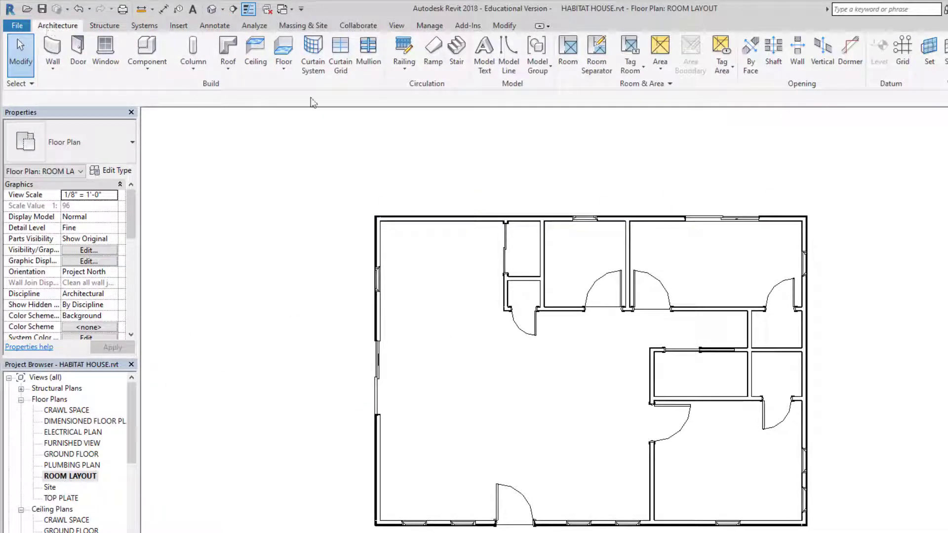
click(567, 54)
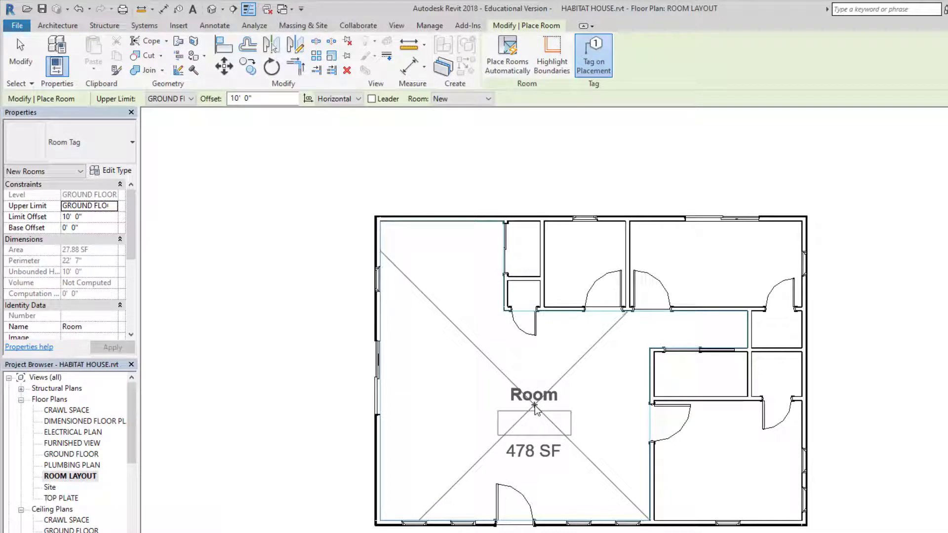
- Draw a room separation line from the west wall to the closet corner
key(Escape)
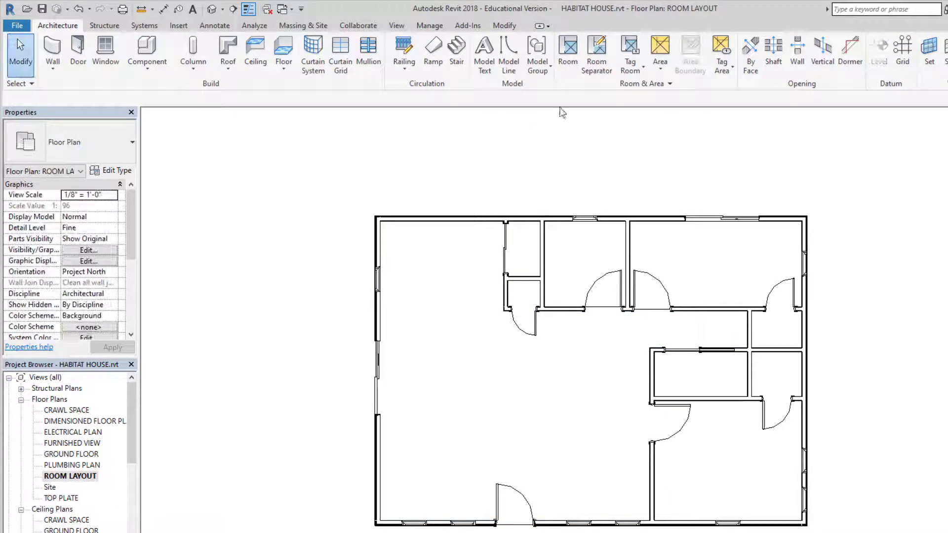
click(598, 50)
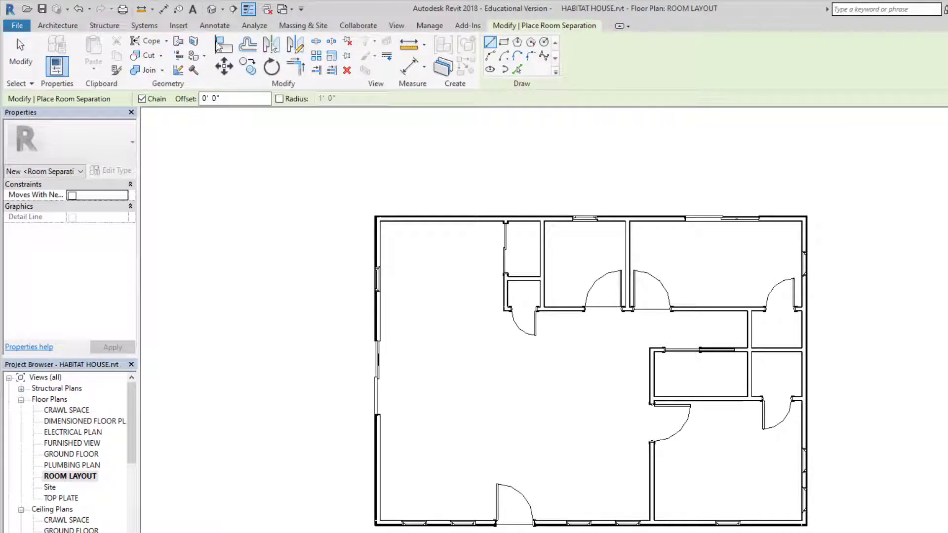
key(Escape)
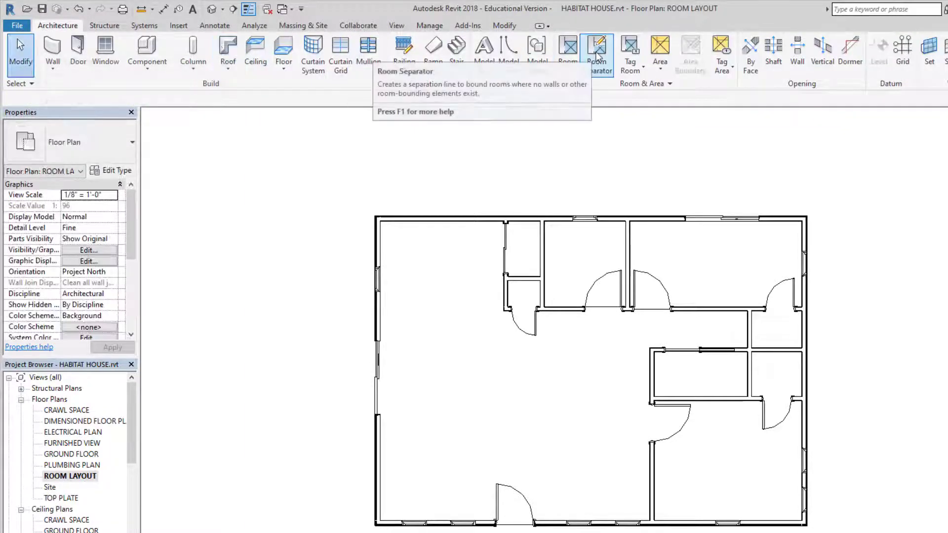
click(596, 50)
scroll(503, 360, down, 2)
scroll(488, 321, up, 5)
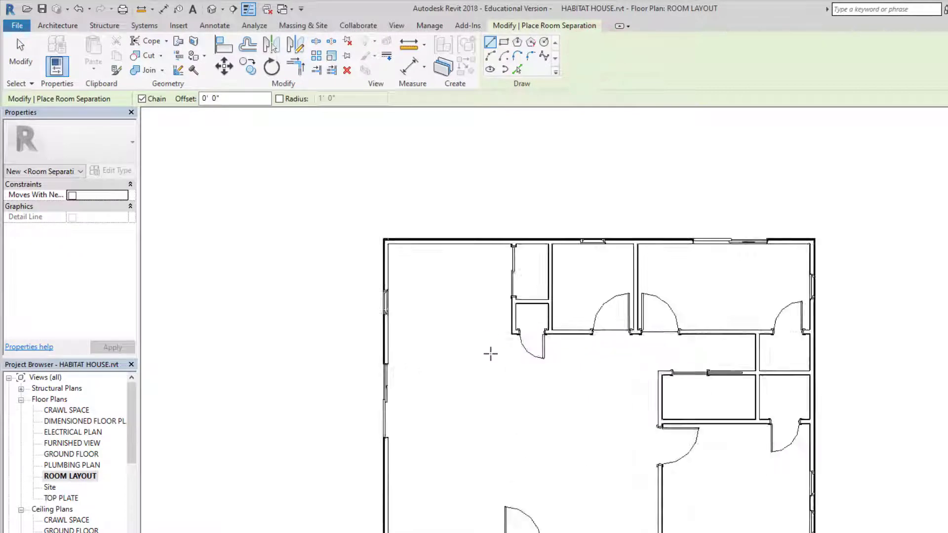
click(526, 320)
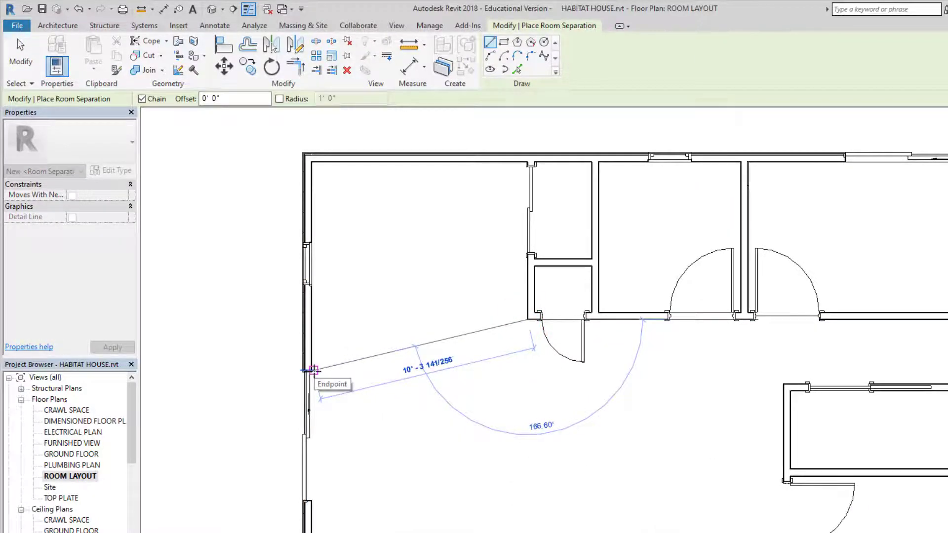
scroll(313, 369, down, 3)
scroll(313, 369, up, 5)
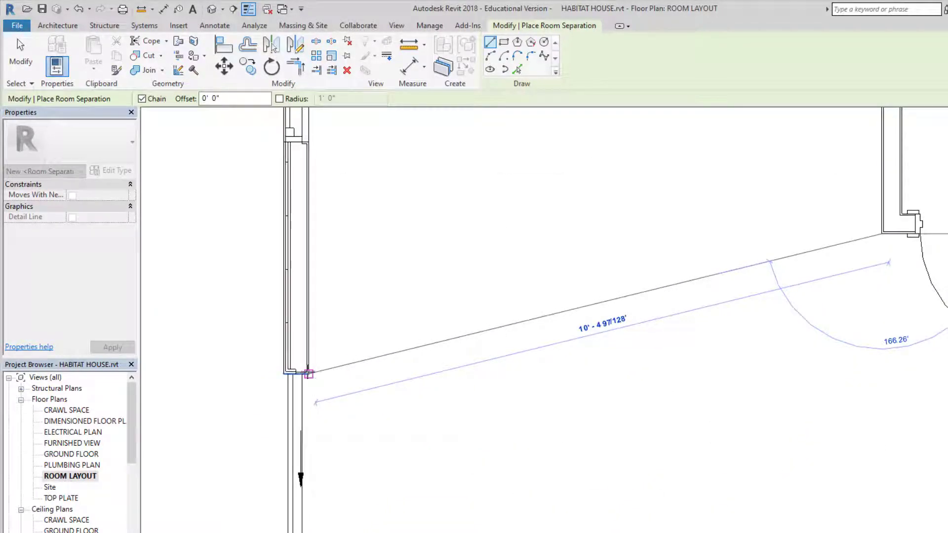
click(307, 371)
key(Escape)
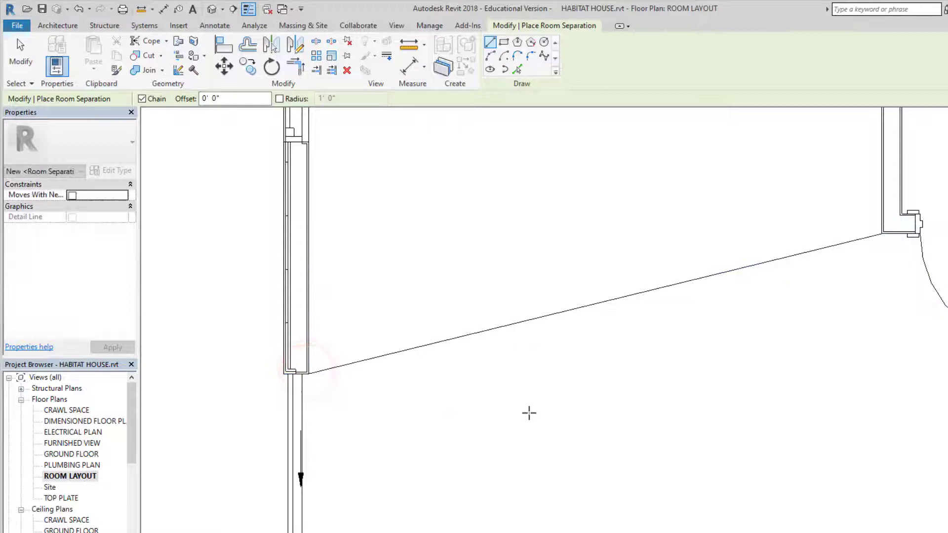
- Draw a second room separation line across the hallway opening by the door
scroll(495, 406, up, 2)
scroll(495, 406, down, 3)
scroll(592, 265, up, 1)
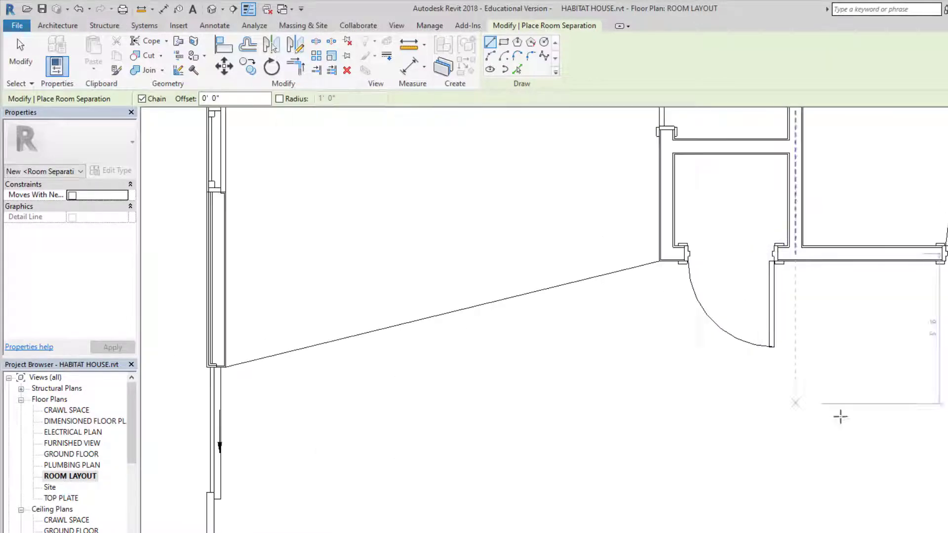
scroll(839, 417, down, 2)
scroll(704, 360, down, 3)
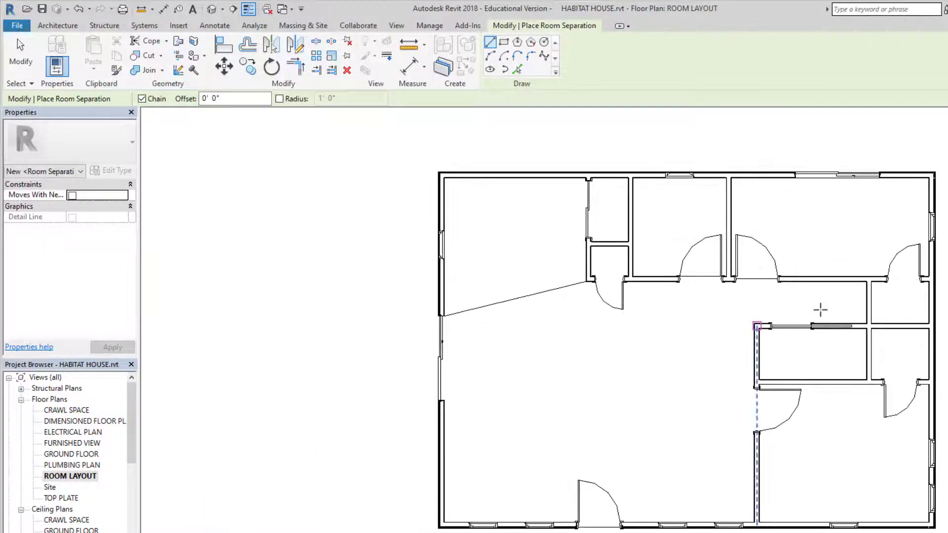
scroll(735, 310, up, 1)
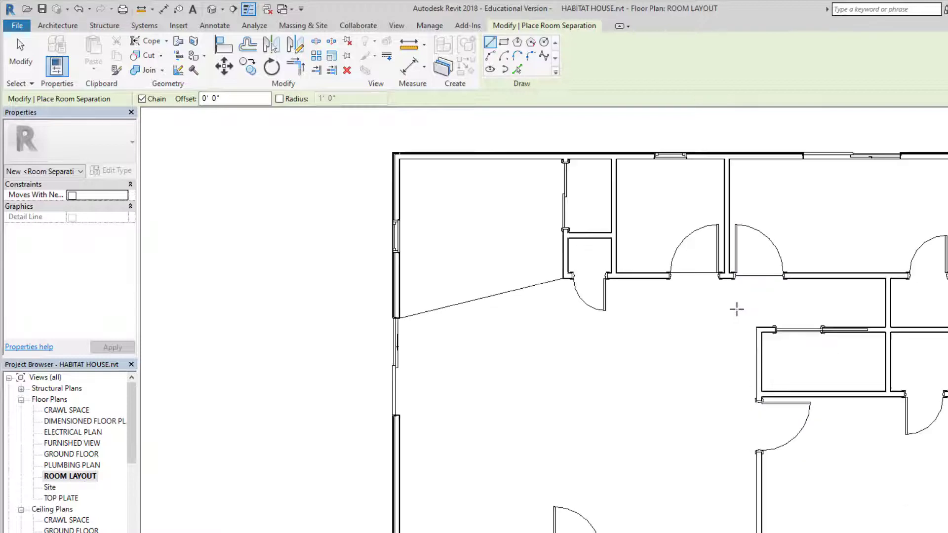
click(756, 326)
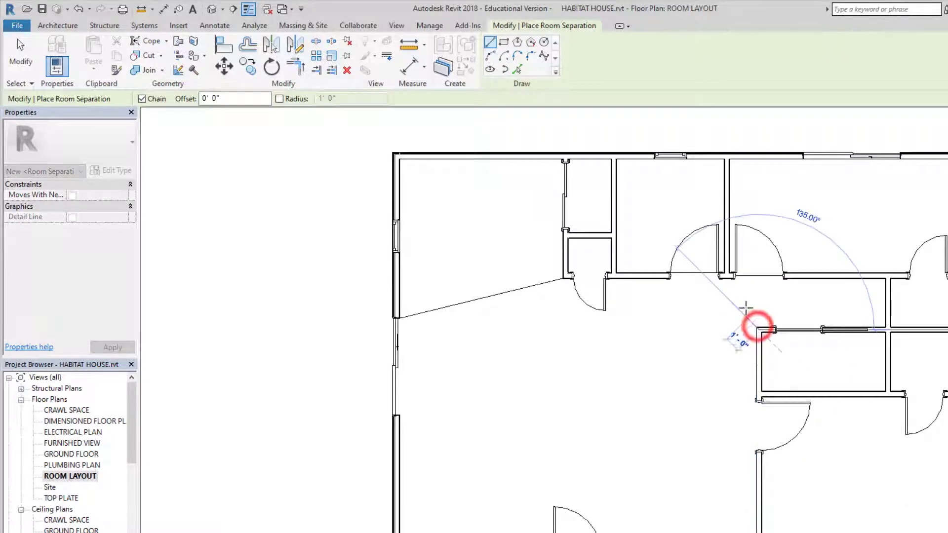
click(734, 280)
key(Escape)
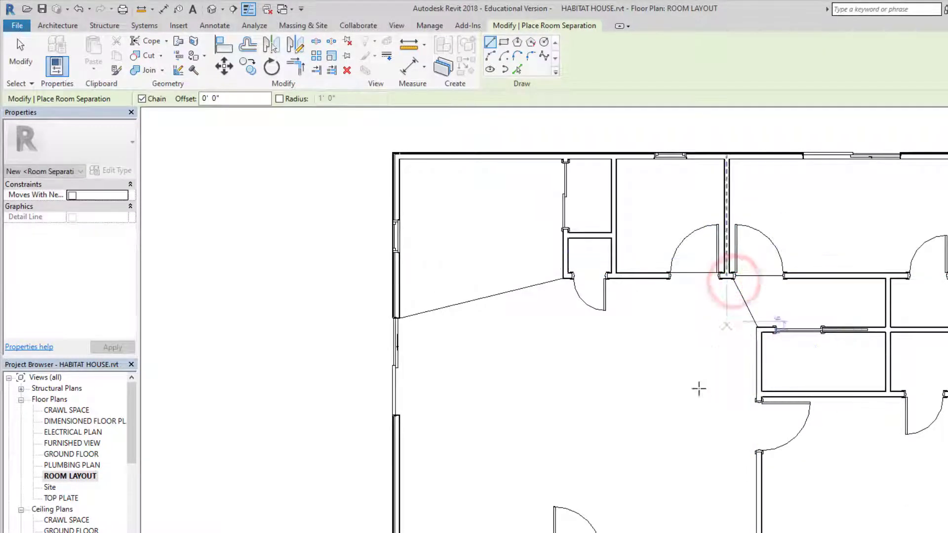
key(Escape)
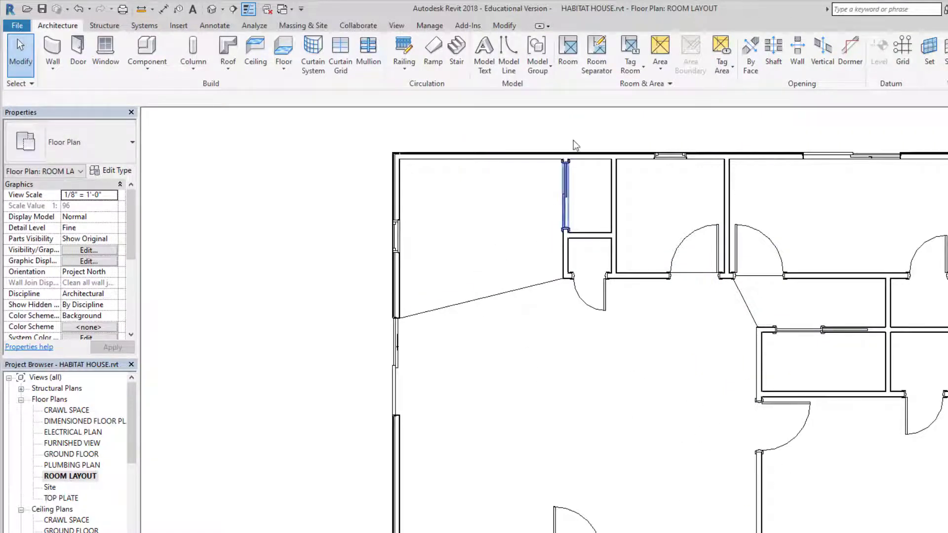
- Place a room in the enclosed living area and change its number from 113 to 1
click(567, 47)
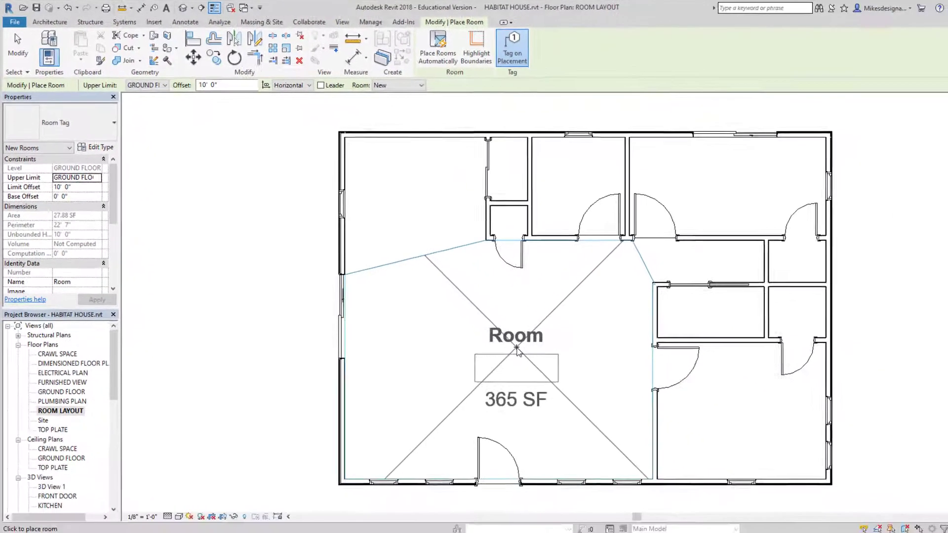
click(516, 348)
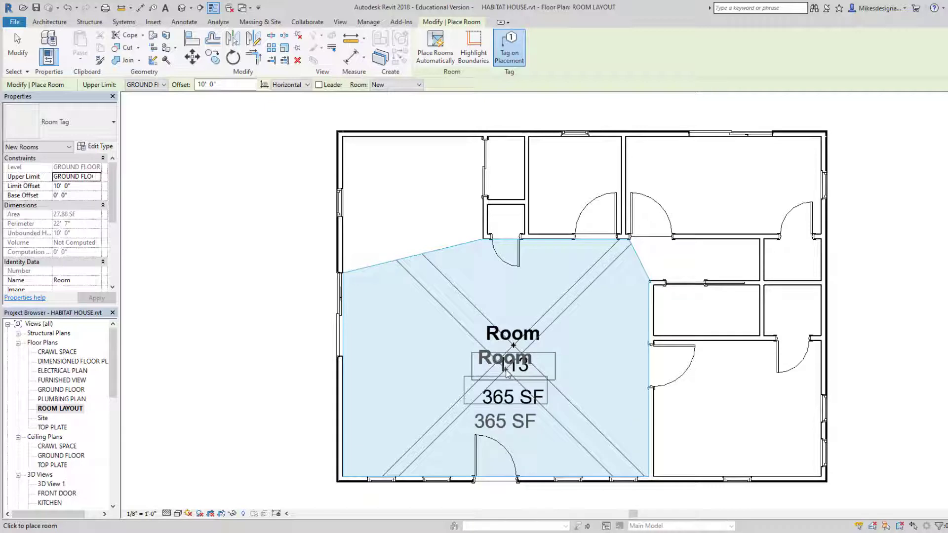
key(Escape)
key(Escape)
click(512, 352)
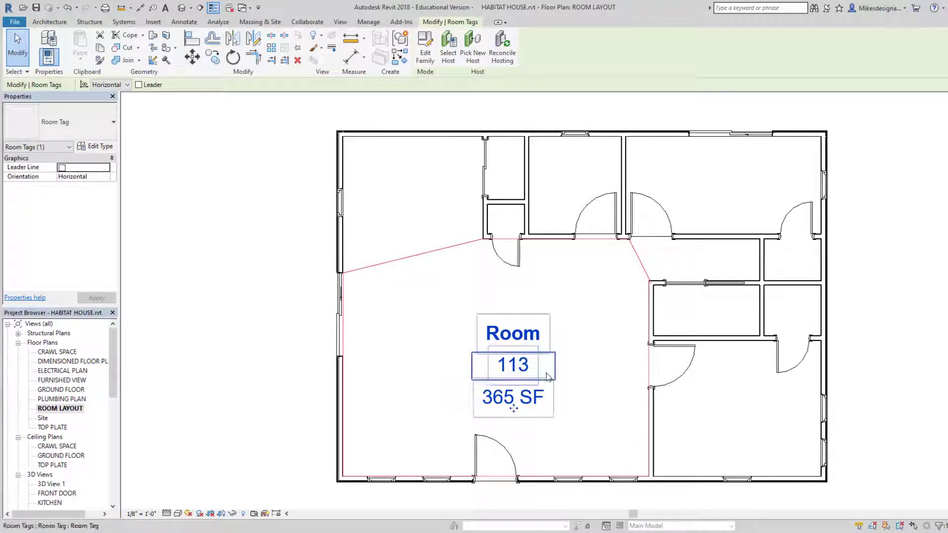
click(515, 363)
text(1)
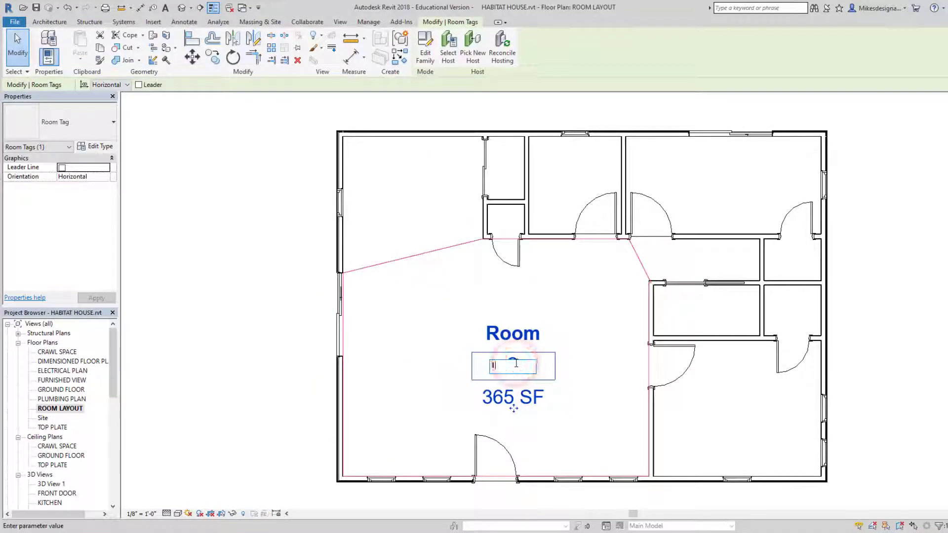
click(436, 381)
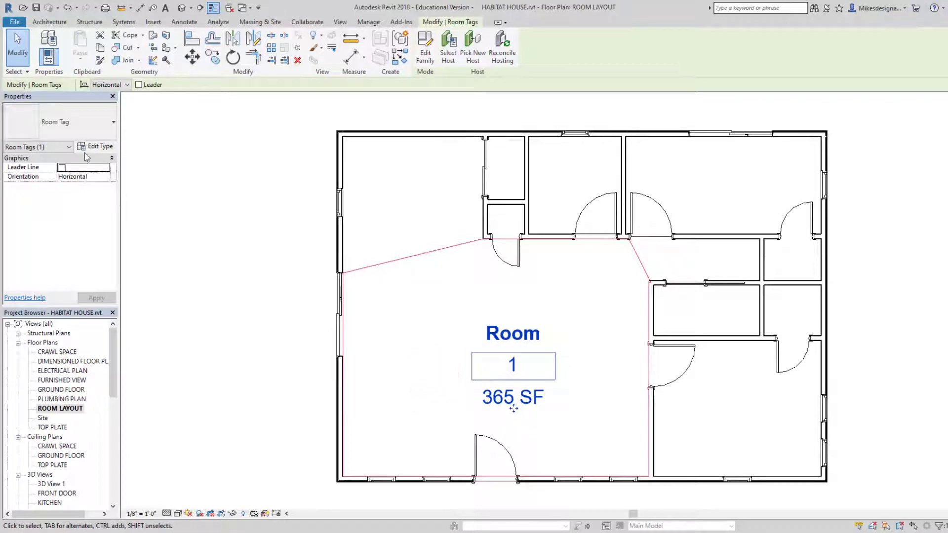
- Rename the room tag to Living Room, leaving the tag type settings unchanged
click(94, 147)
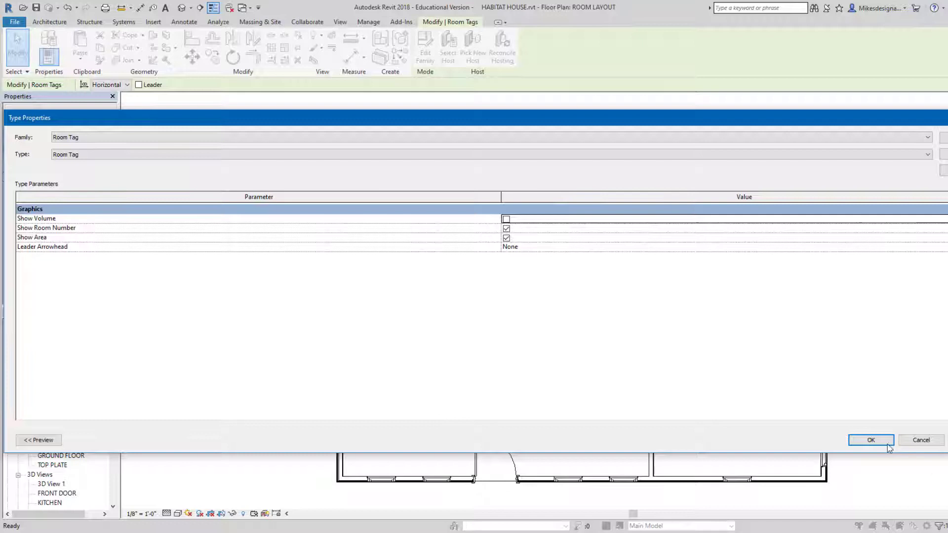
click(870, 440)
click(525, 340)
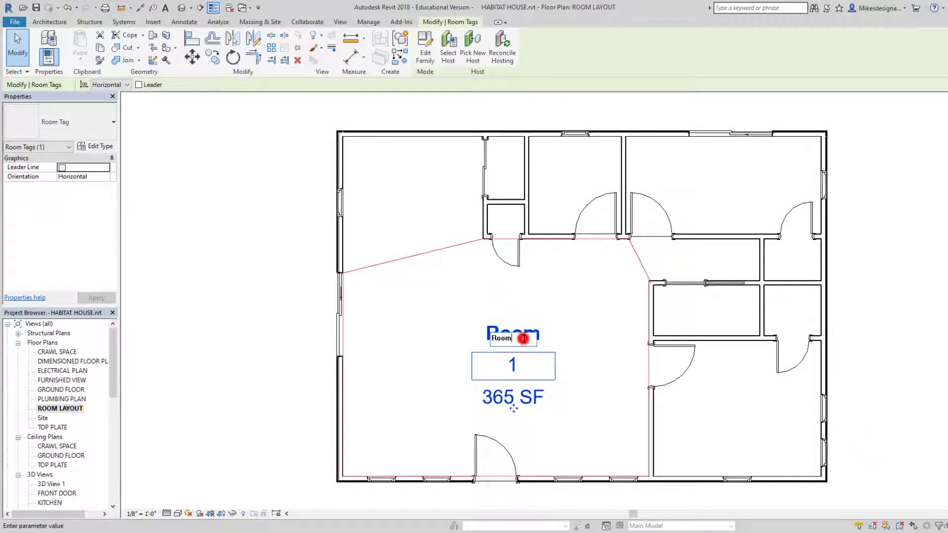
click(492, 338)
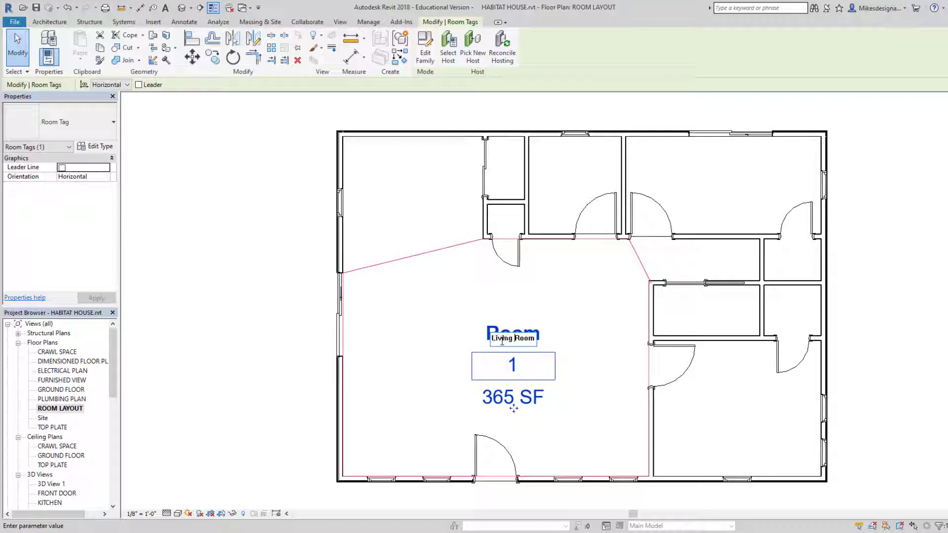
click(618, 330)
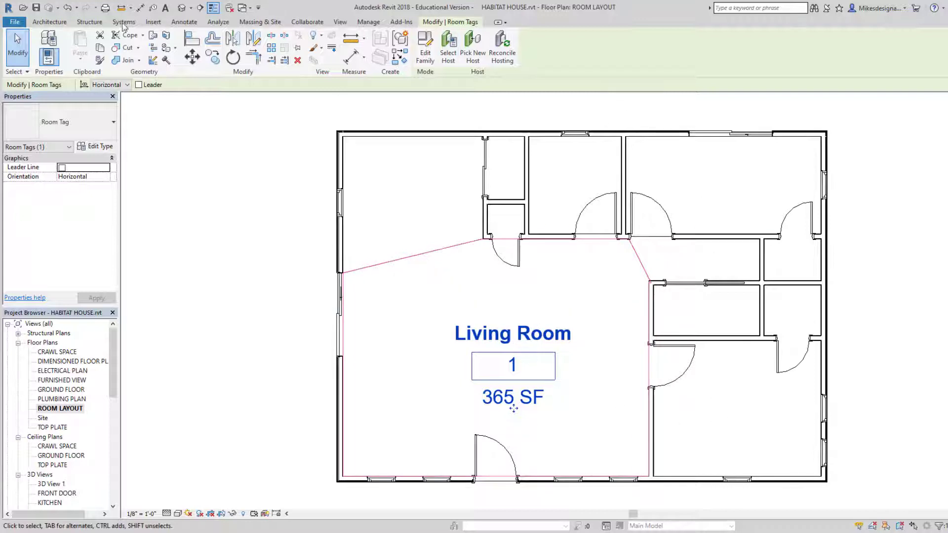
- Place rooms 2 through 11 in the closet, corridor, and remaining enclosed spaces
click(50, 21)
click(489, 44)
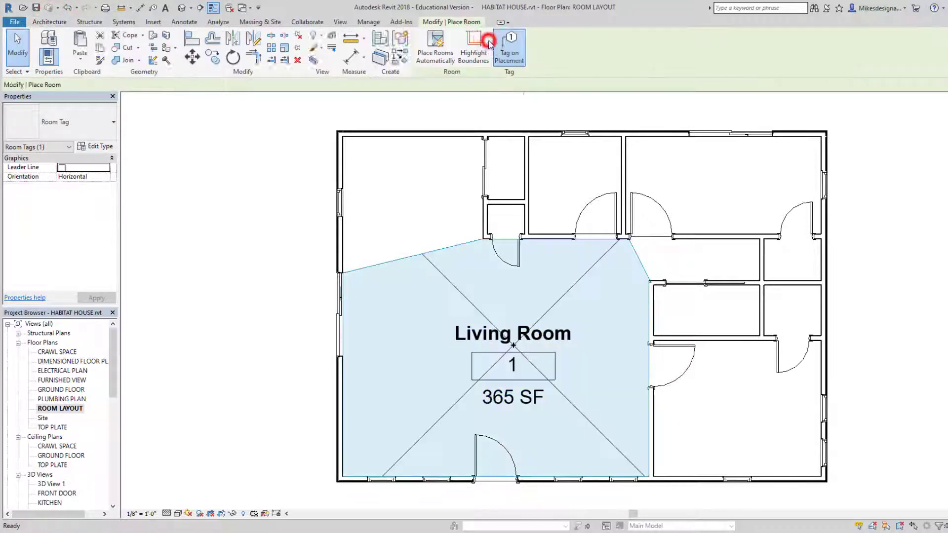
click(413, 188)
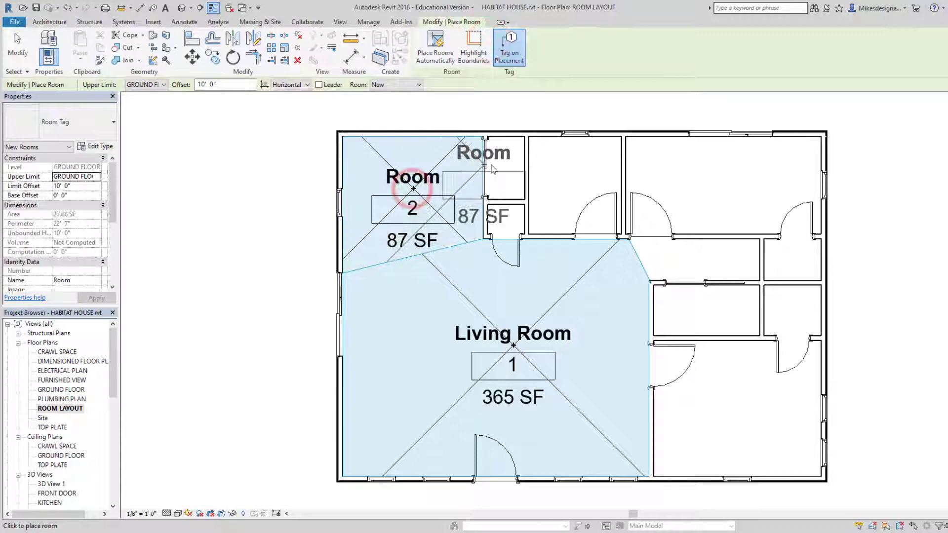
click(505, 172)
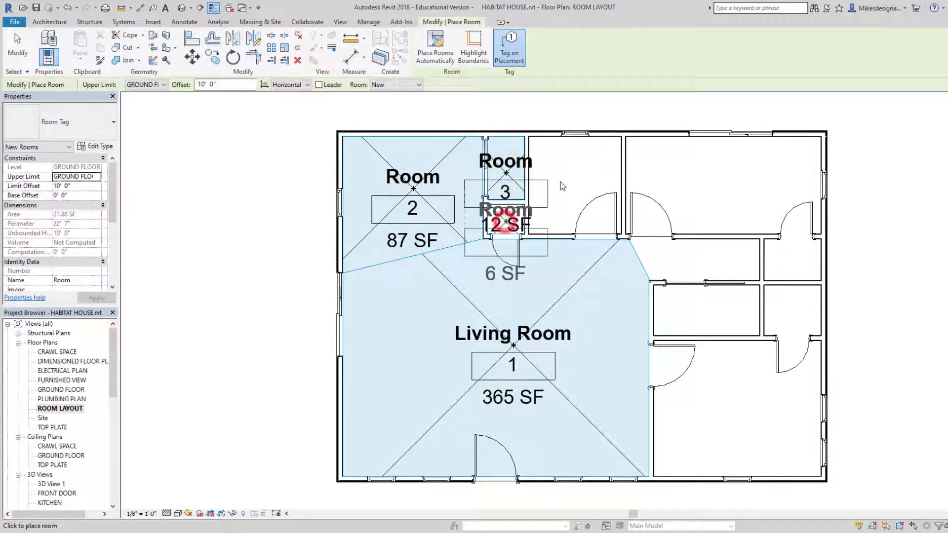
scroll(570, 208, down, 2)
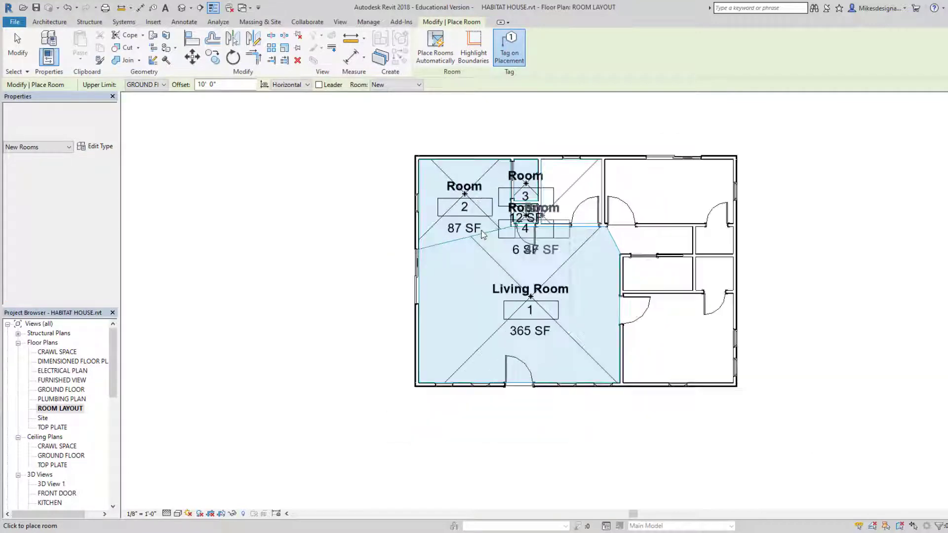
scroll(573, 178, up, 2)
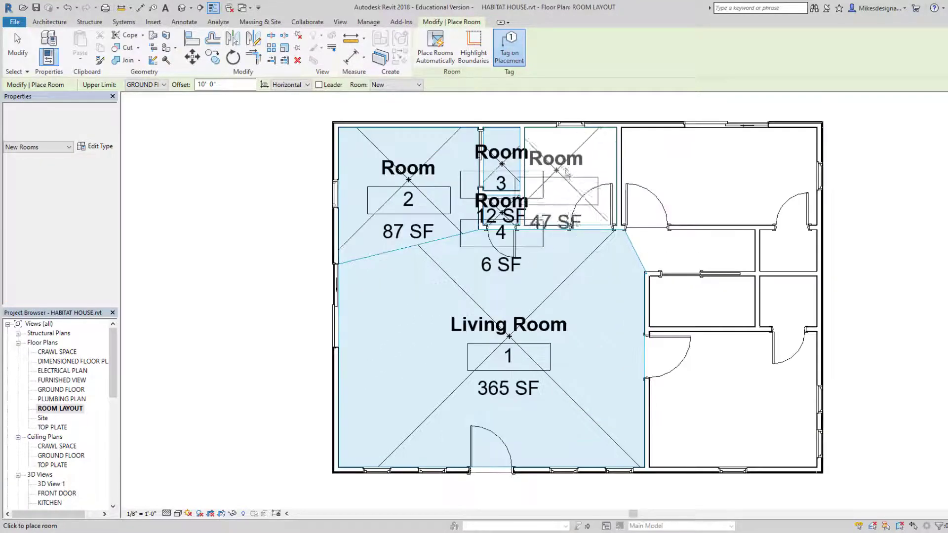
click(717, 181)
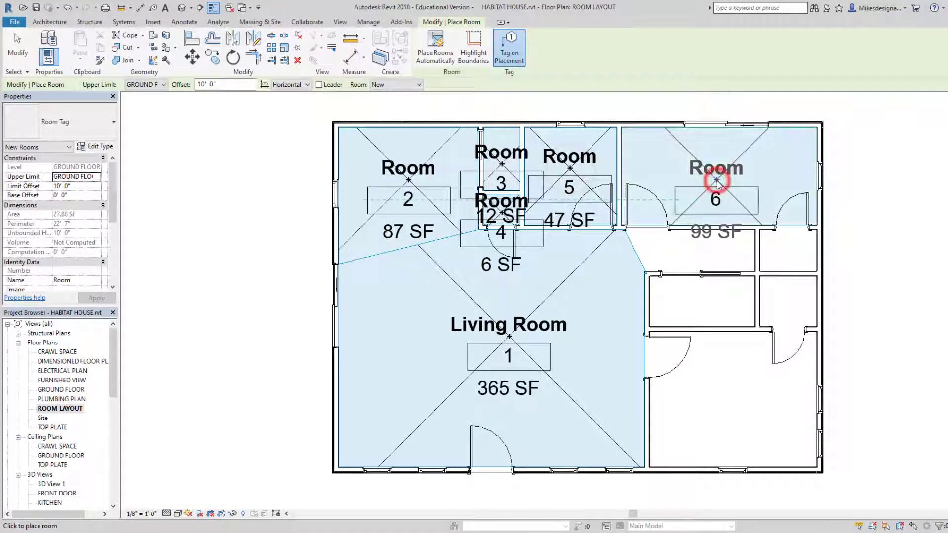
click(686, 255)
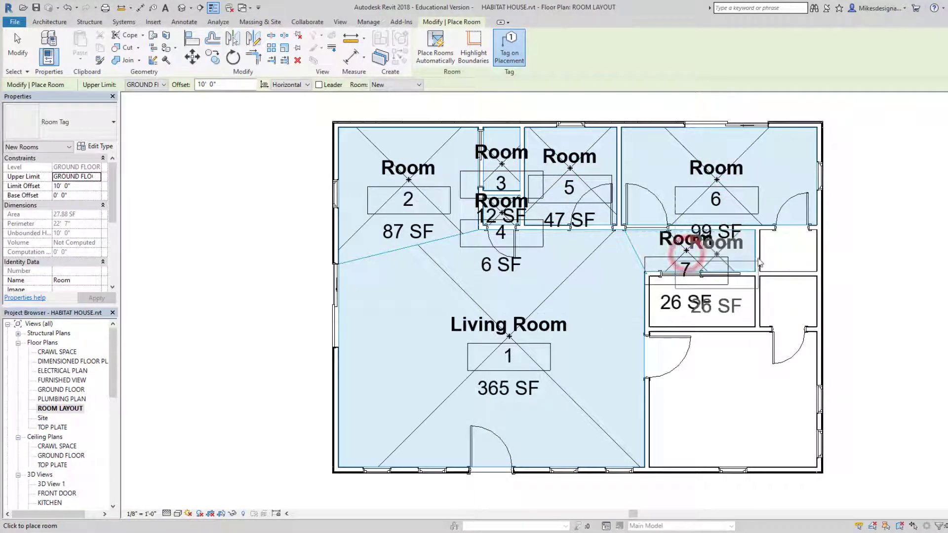
click(778, 255)
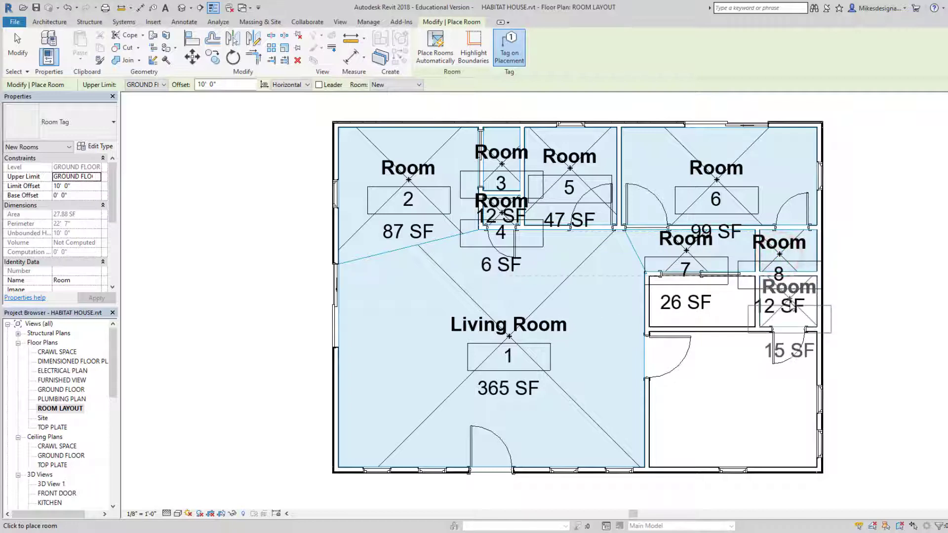
click(789, 303)
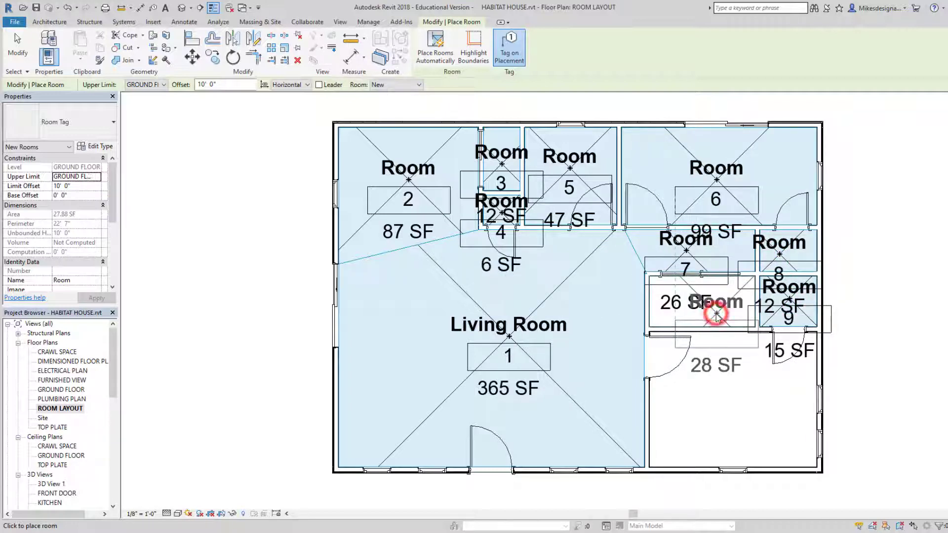
click(716, 315)
click(727, 384)
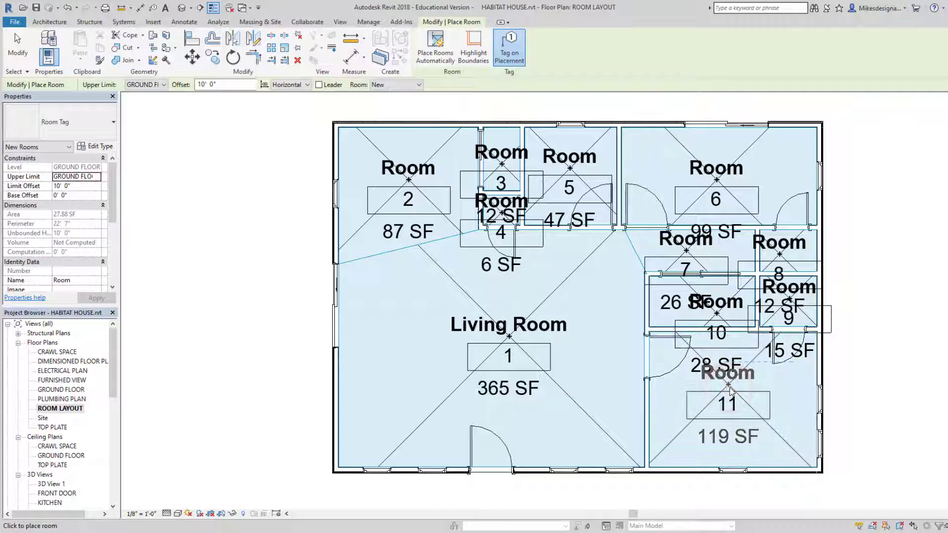
key(Escape)
key(Escape)
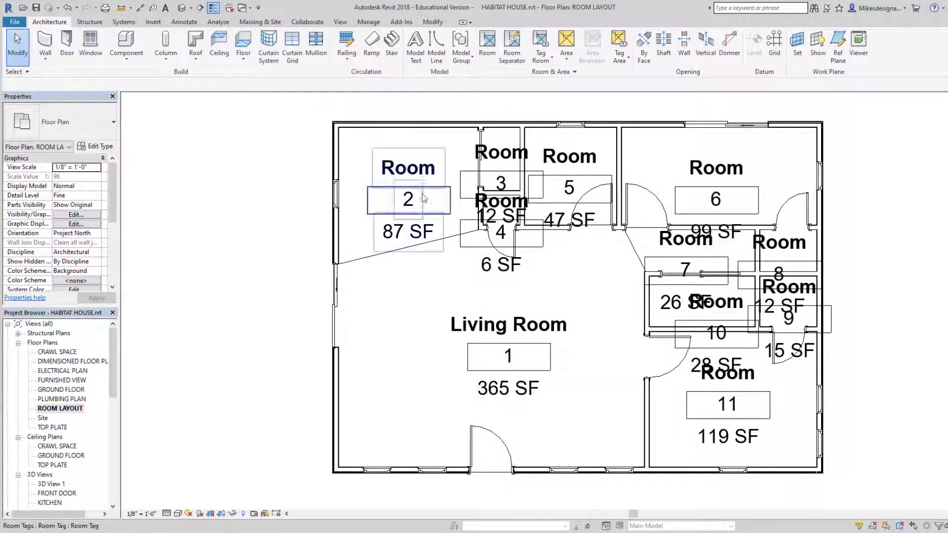
- Apply a 3/16" = 1'-0" view scale, then select 1/4" = 1'-0"
click(95, 168)
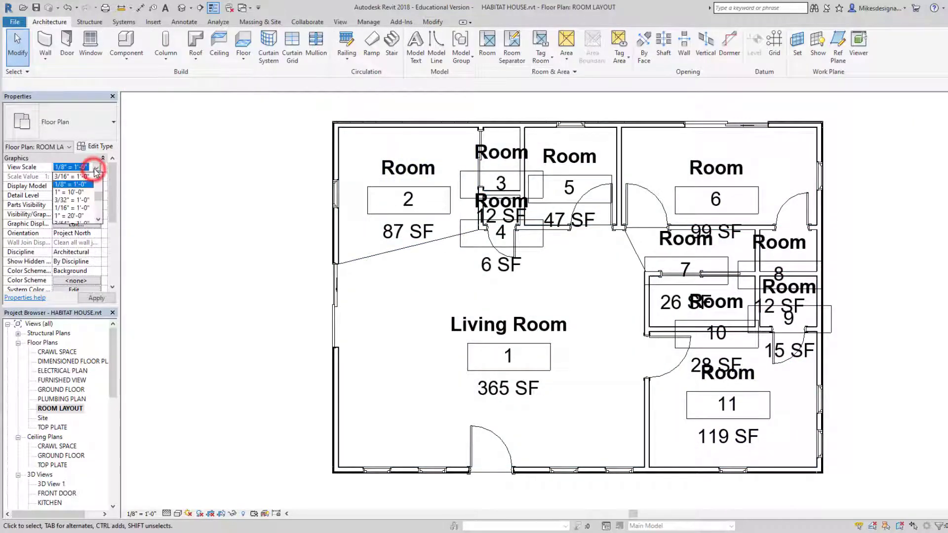
click(70, 197)
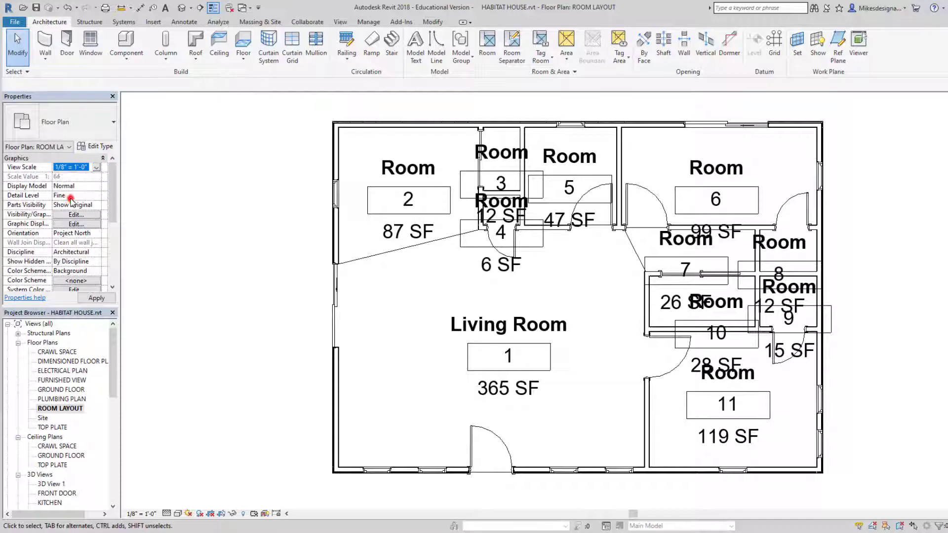
click(92, 298)
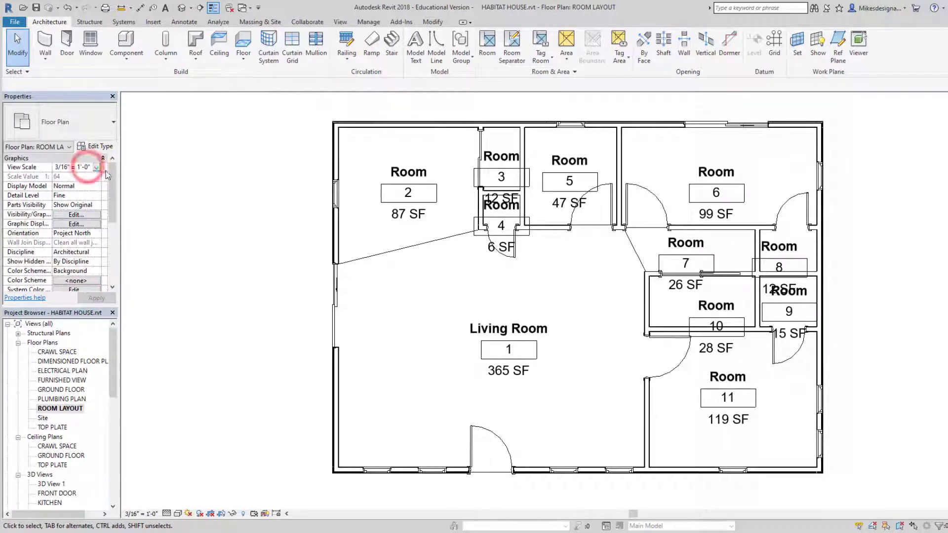
click(89, 168)
click(72, 208)
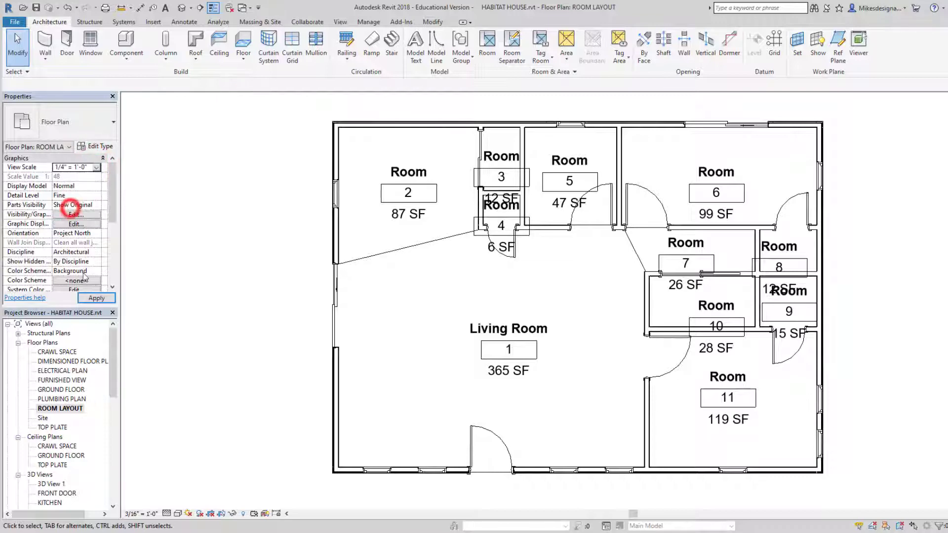
- Apply the 1/4" = 1'-0" scale and review the Living Room tag's type settings unchanged
click(97, 298)
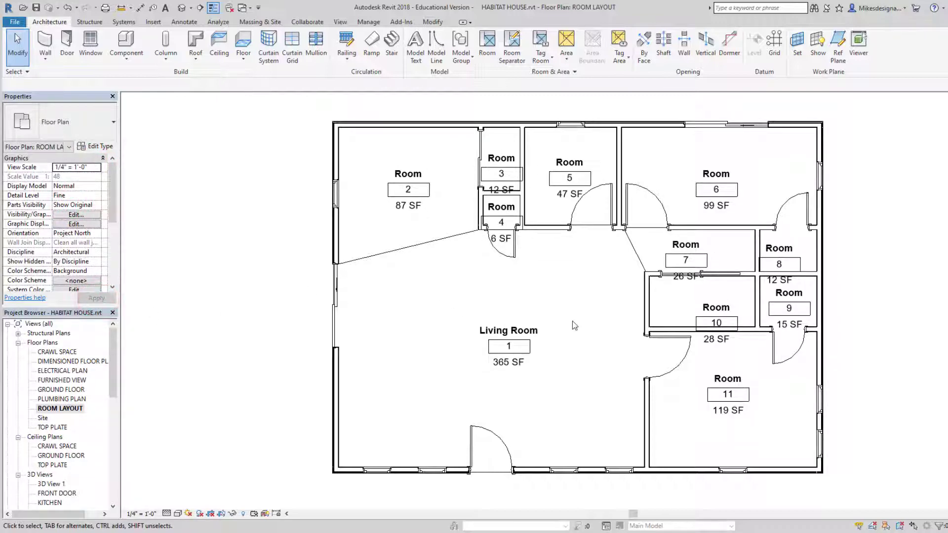
scroll(596, 320, up, 3)
scroll(387, 282, down, 2)
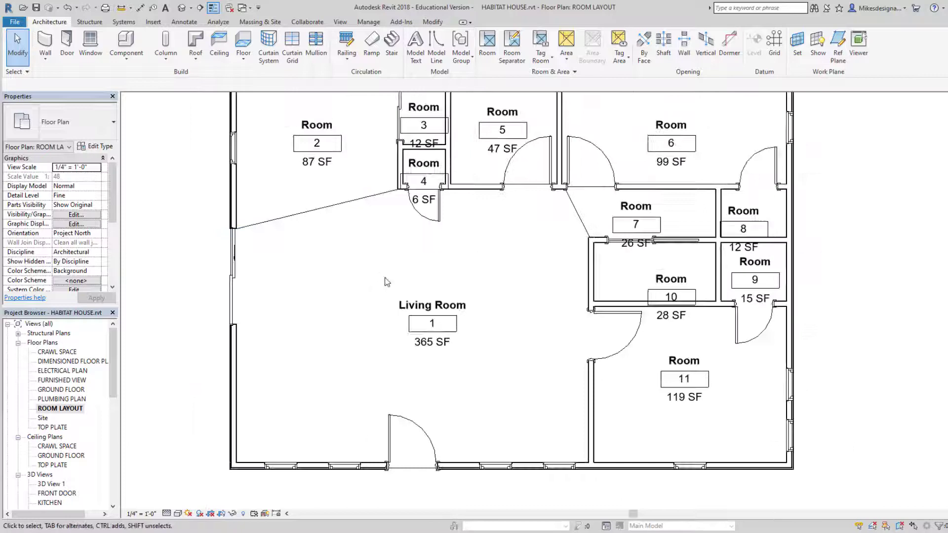
click(417, 306)
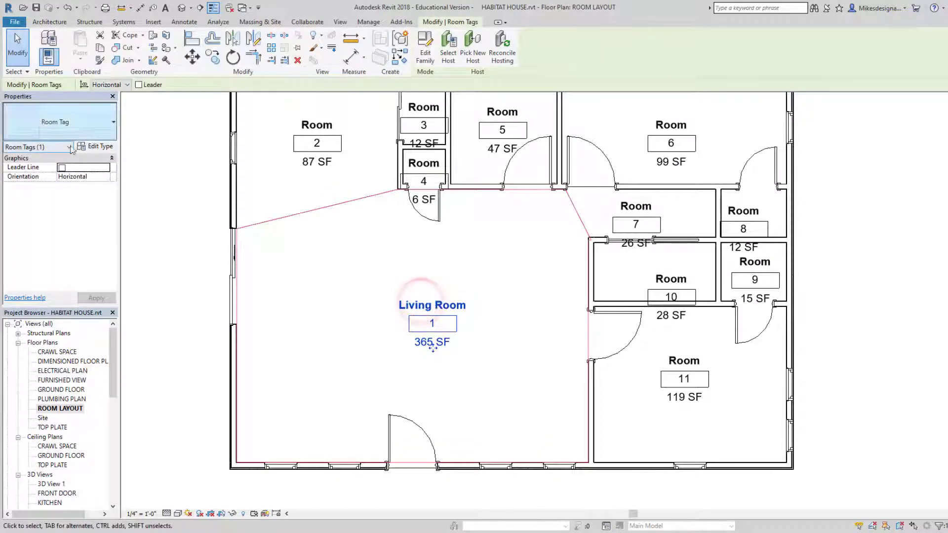
click(95, 146)
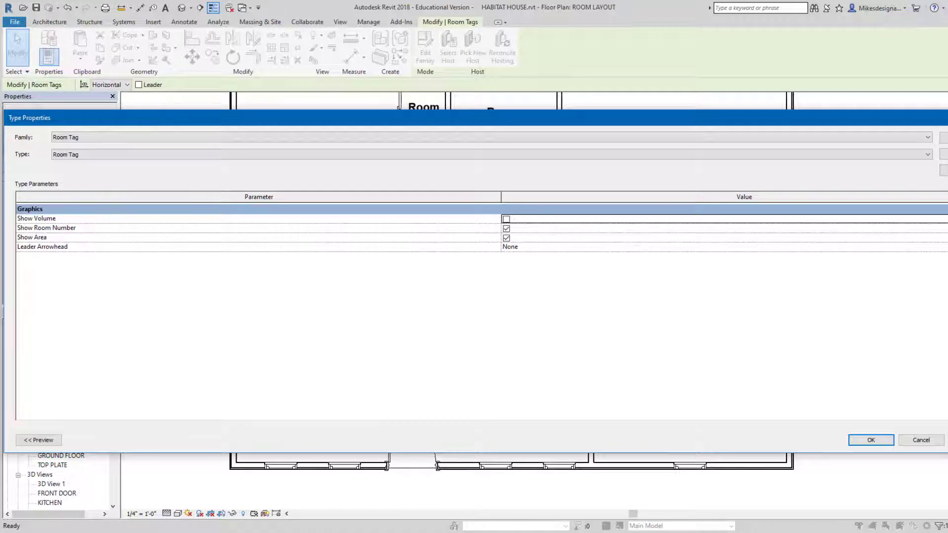
click(921, 441)
scroll(490, 271, up, 2)
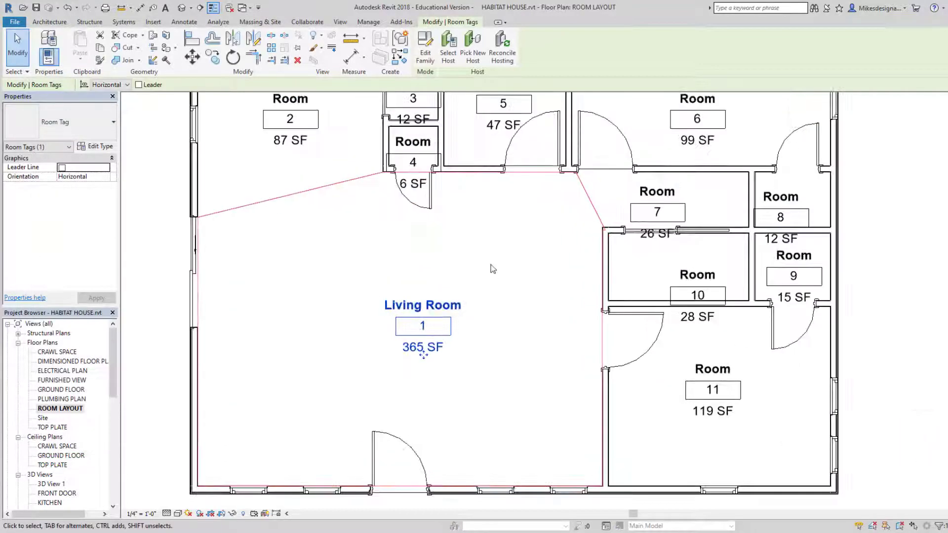
- Name room 2 Kitchen and room 3 Utility Room
key(Escape)
scroll(506, 309, up, 3)
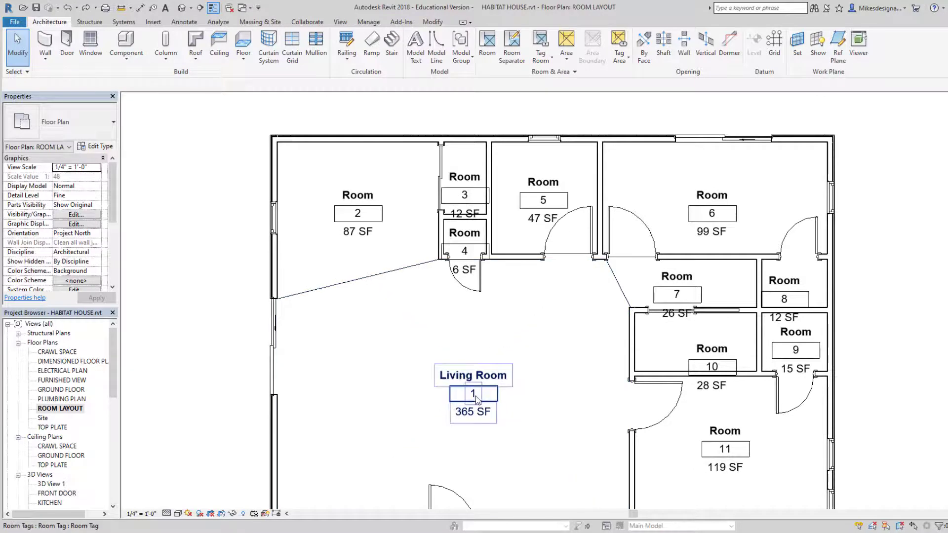
click(352, 194)
click(352, 194)
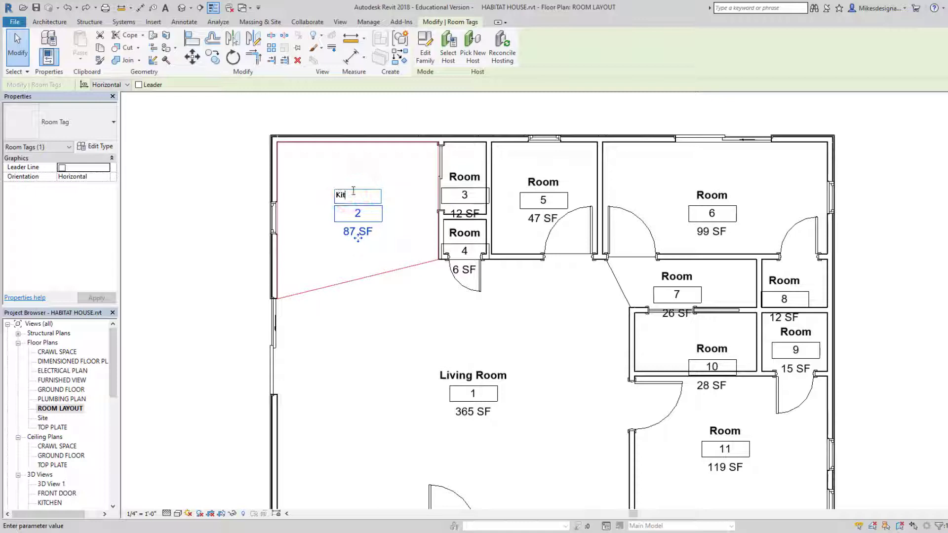
click(377, 321)
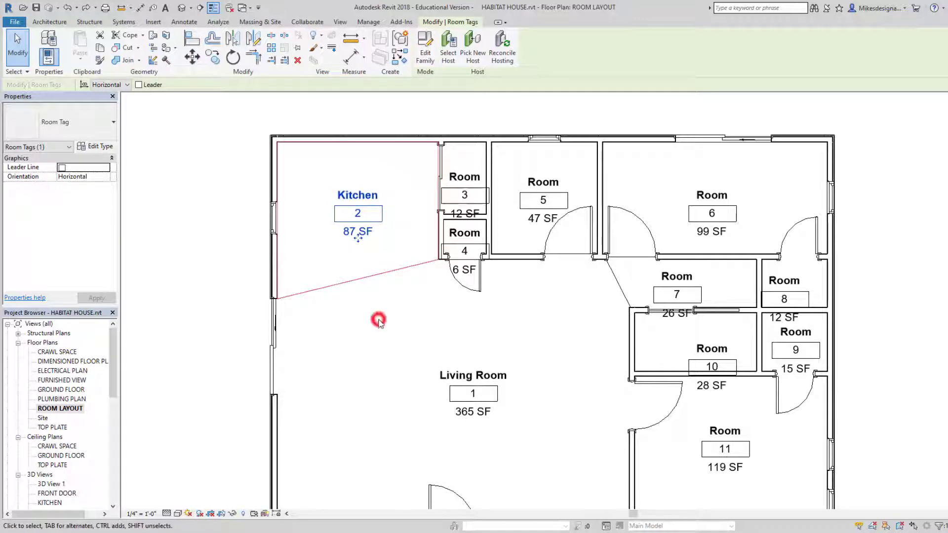
click(465, 177)
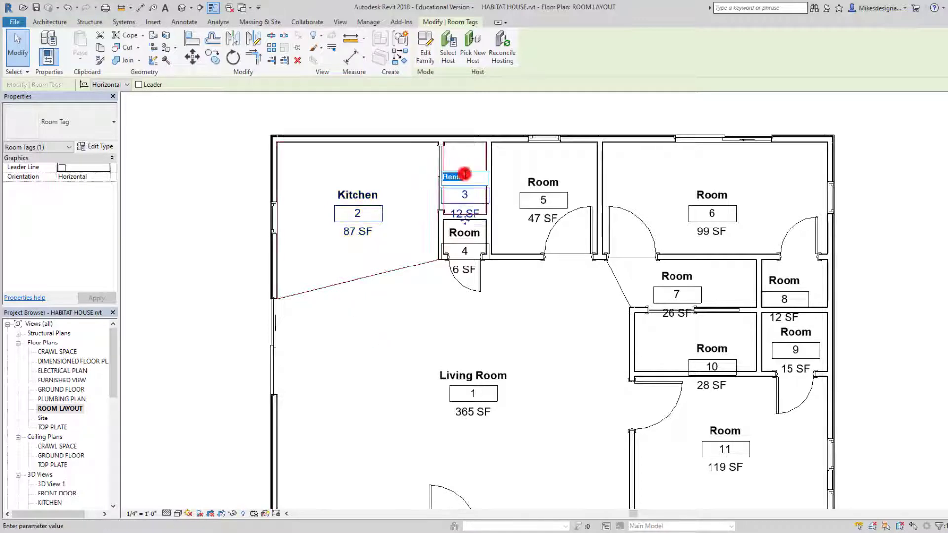
click(465, 176)
text(c)
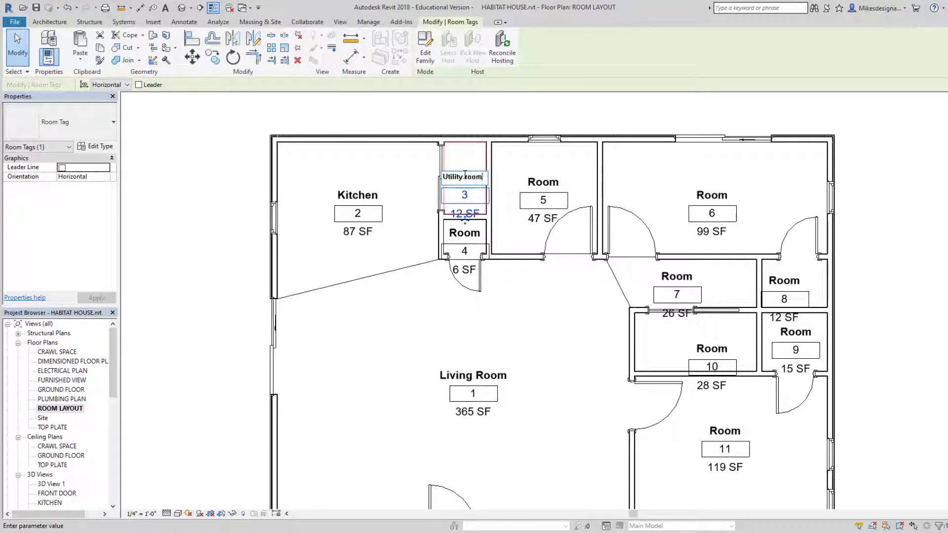
text(m)
key(Return)
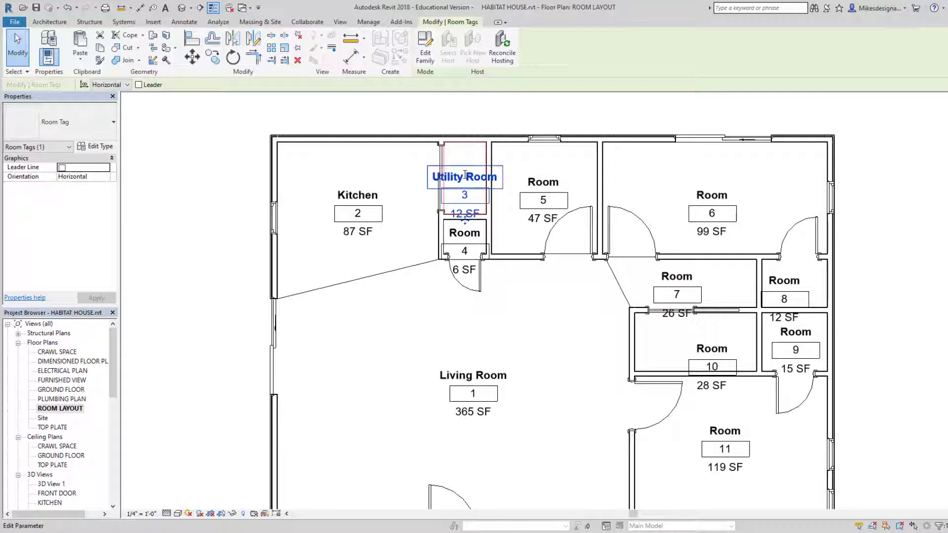
- Drag the Utility Room tag higher within its room
click(452, 292)
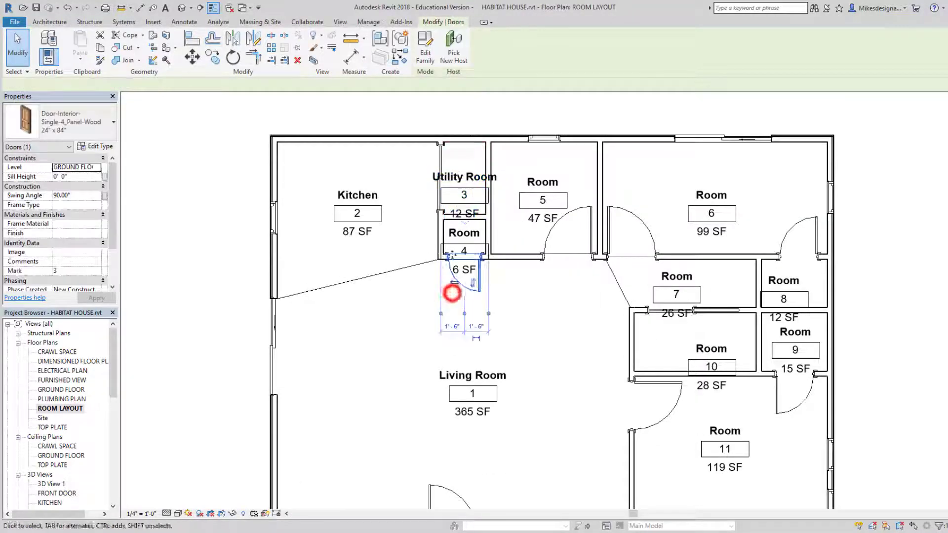
scroll(464, 286, down, 2)
scroll(481, 272, up, 4)
scroll(482, 271, up, 3)
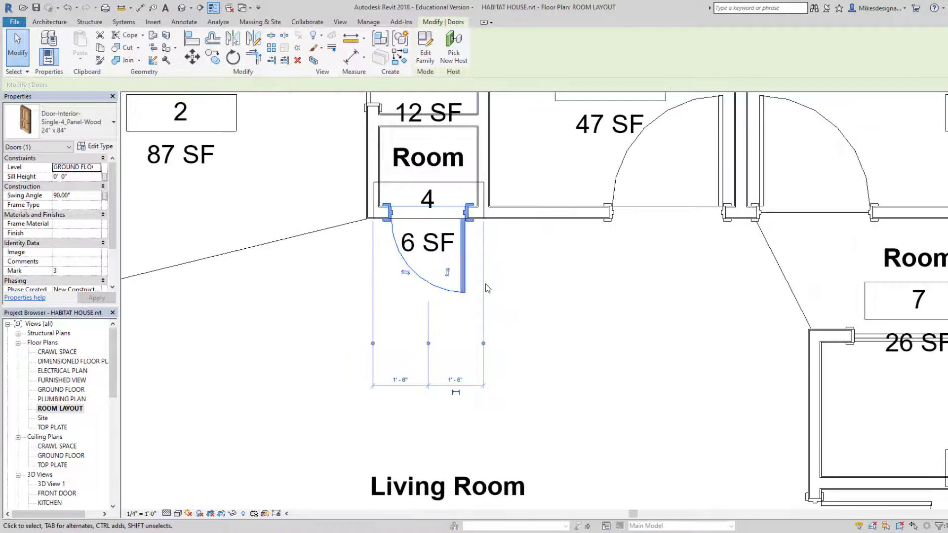
click(515, 248)
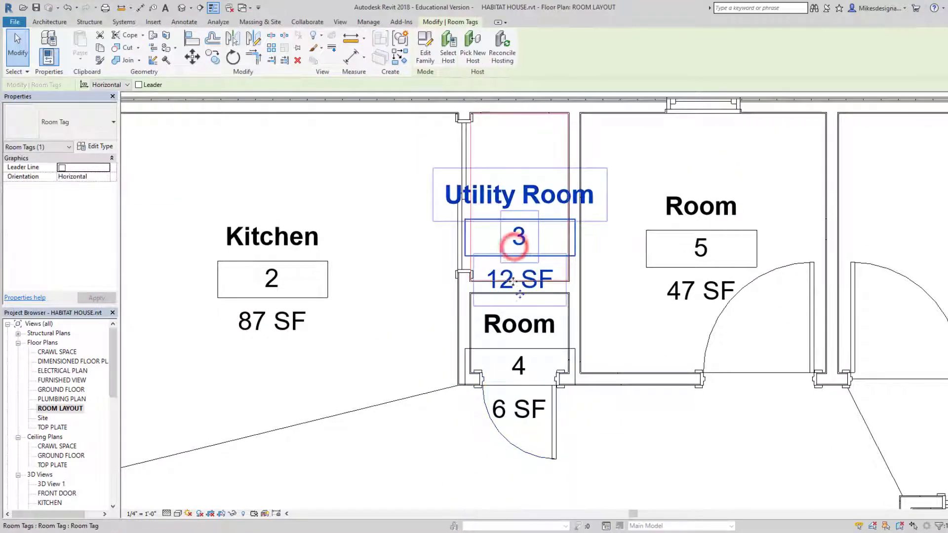
drag(519, 295, 520, 263)
click(416, 271)
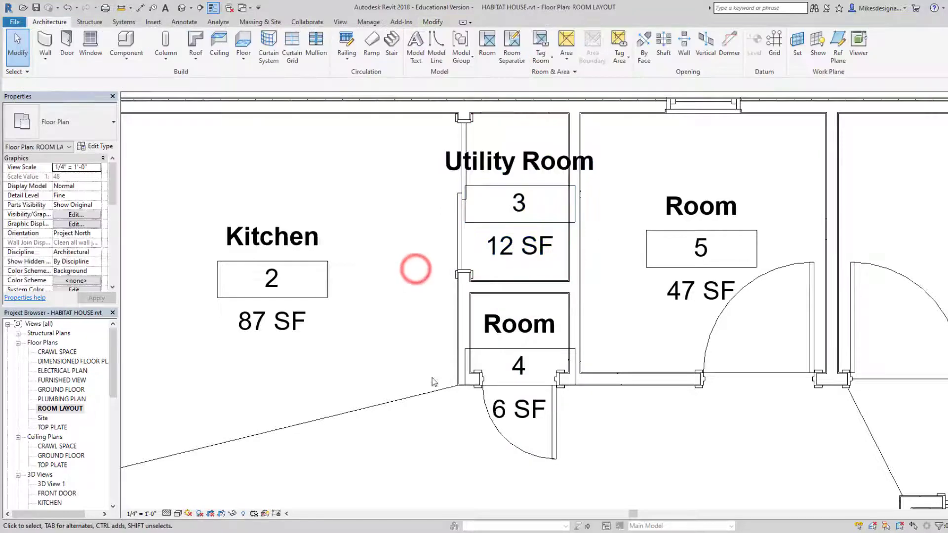
- Rename room 4 to Linen Closet
scroll(515, 349, up, 1)
click(515, 352)
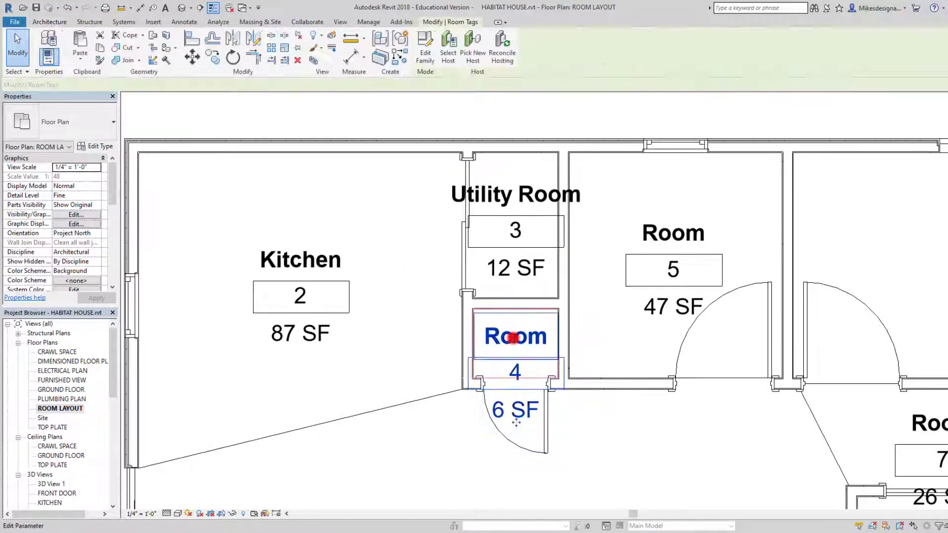
click(515, 339)
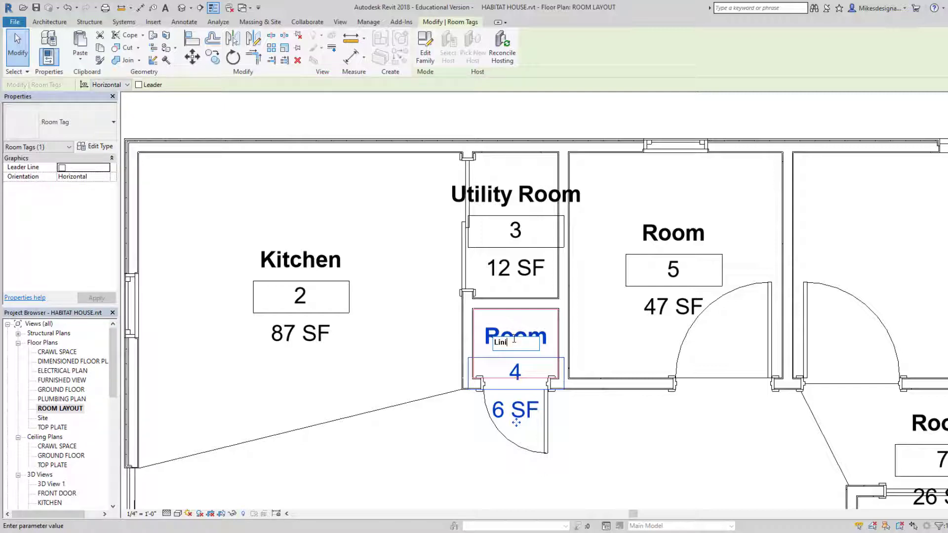
text(Linen Closet)
key(Return)
- Rename rooms 5 and 6 to Bedroom
click(452, 426)
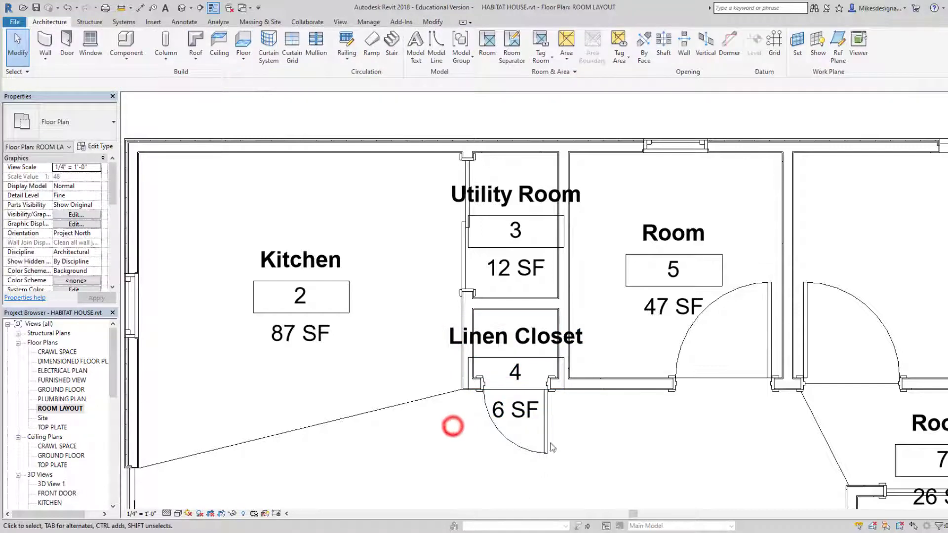
click(691, 243)
click(686, 235)
text(Bedroom)
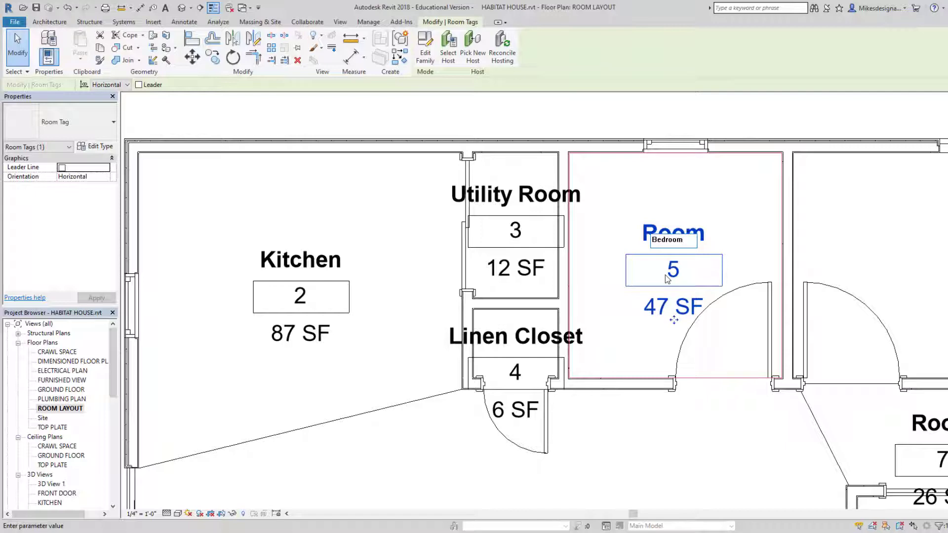
click(667, 278)
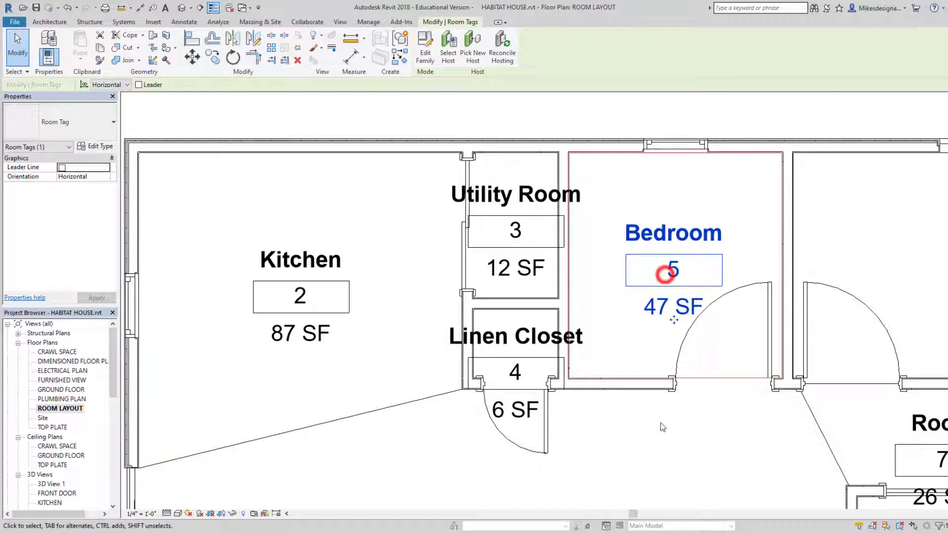
scroll(666, 277, up, 4)
scroll(539, 460, down, 4)
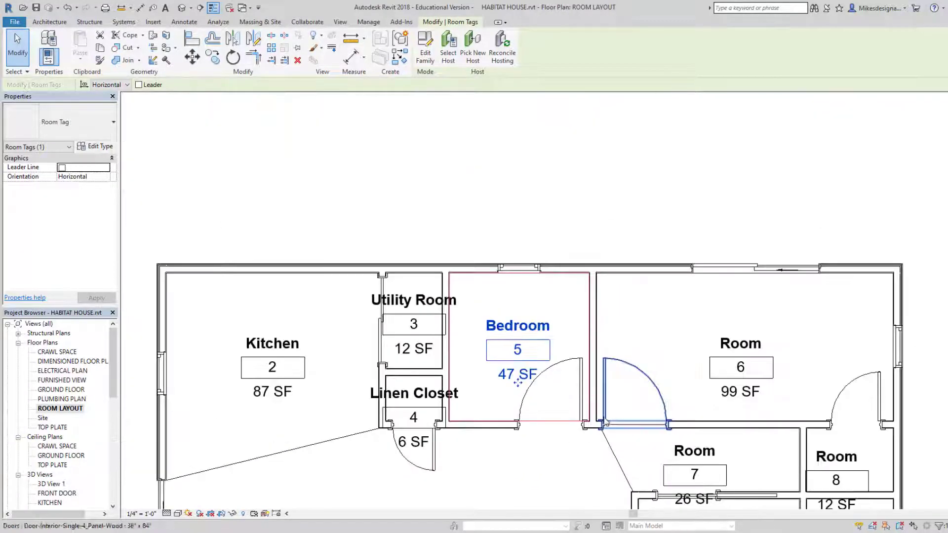
click(672, 295)
click(671, 294)
text(B)
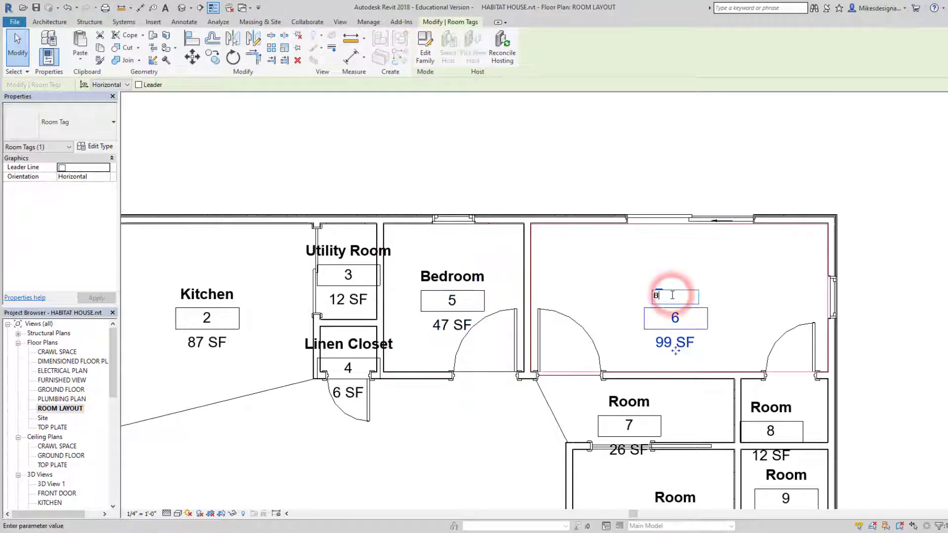
text(edroom)
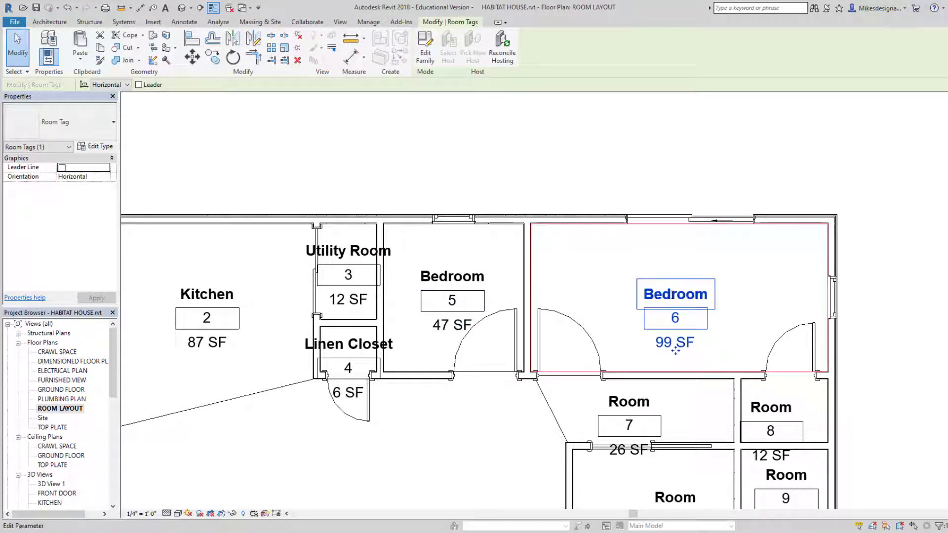
click(677, 263)
- Rename room 8 to Closet and room 7 to Hallway
scroll(670, 395, down, 1)
middle_drag(671, 395, 584, 319)
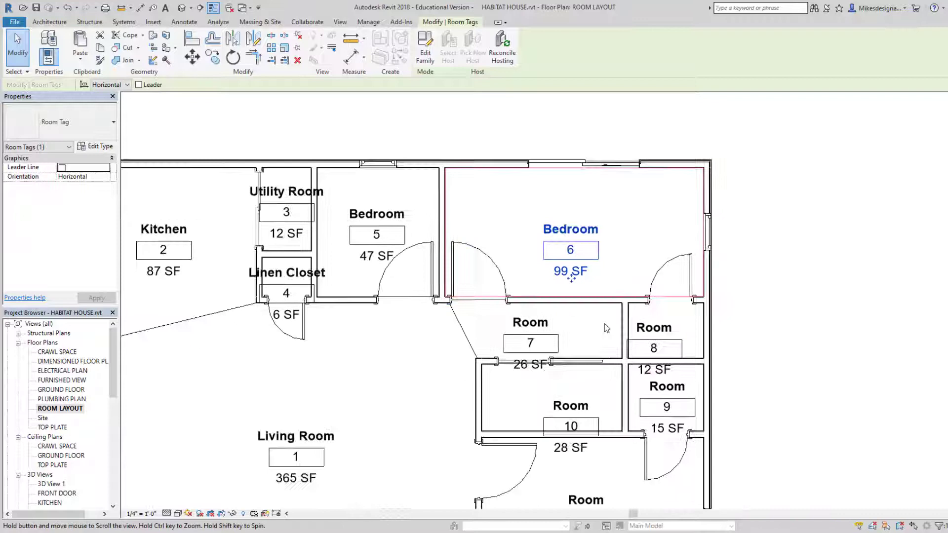
click(653, 327)
click(653, 328)
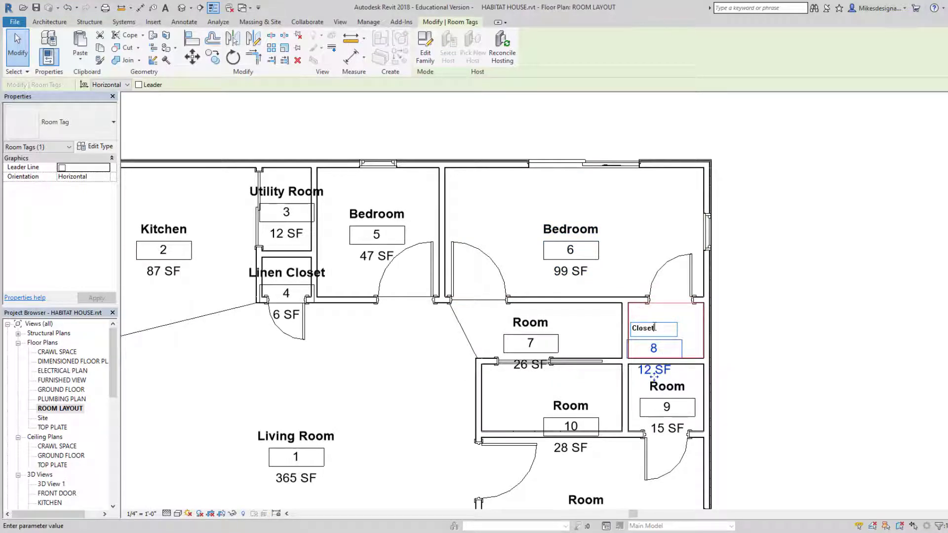
key(Return)
click(519, 321)
click(519, 322)
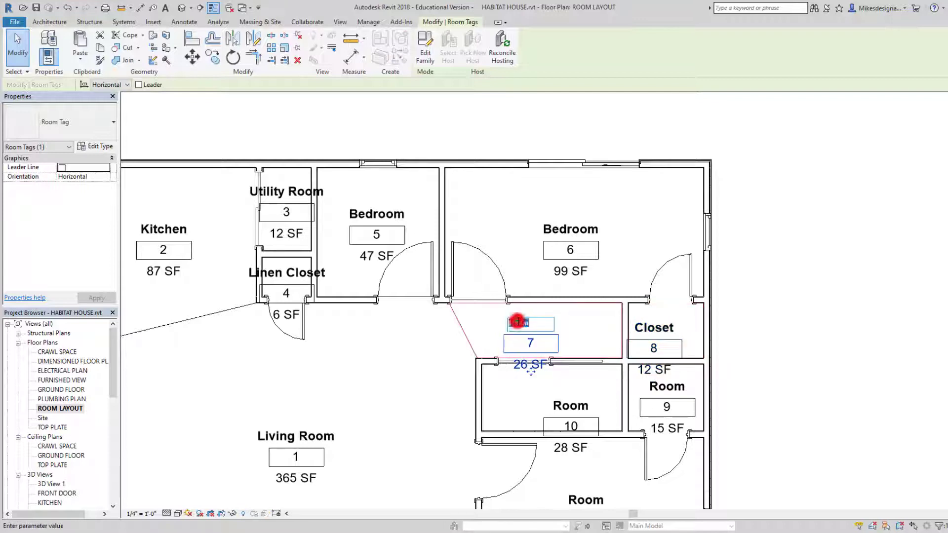
text(Hallway)
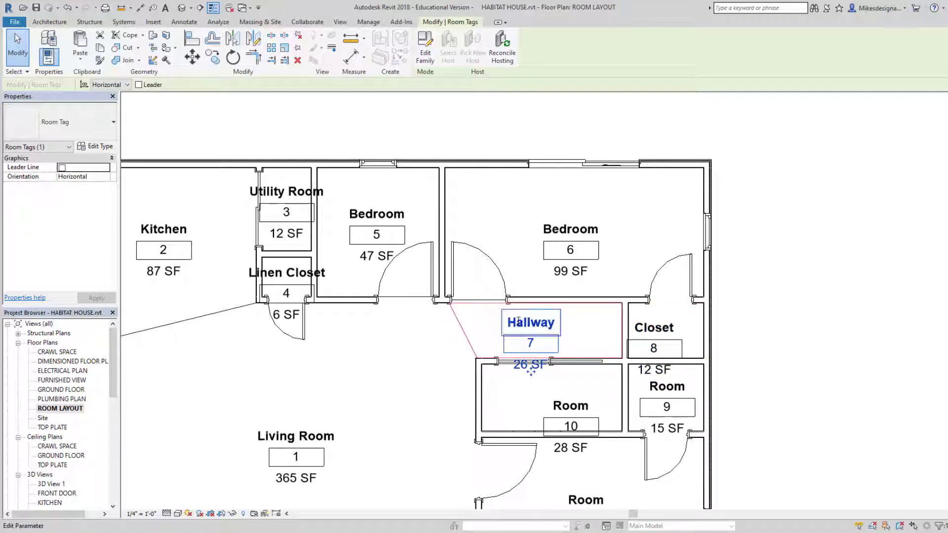
key(Return)
- Rename room 10 to Bathroom and room 9 to Closet
middle_drag(558, 398, 524, 295)
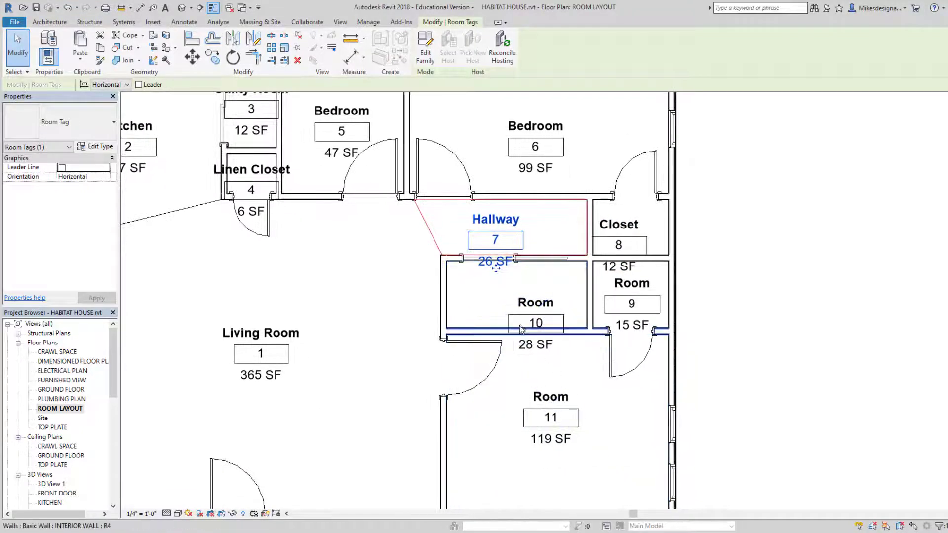
click(530, 302)
click(538, 303)
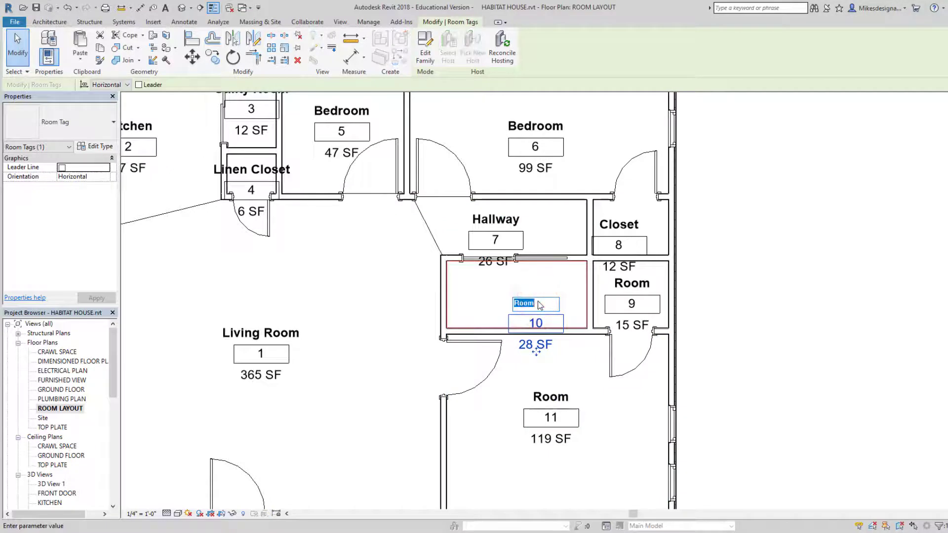
text(Bathroom)
key(Return)
click(632, 283)
click(633, 284)
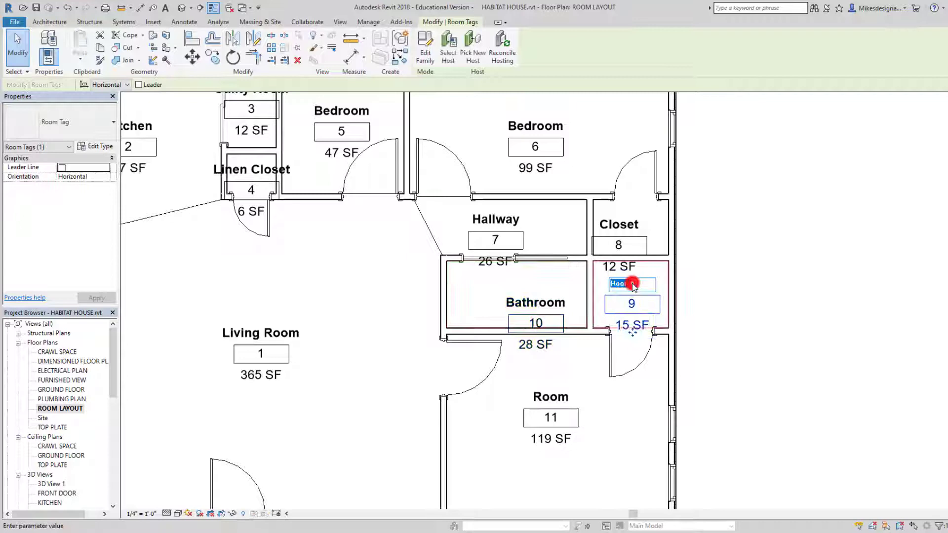
text(Closet)
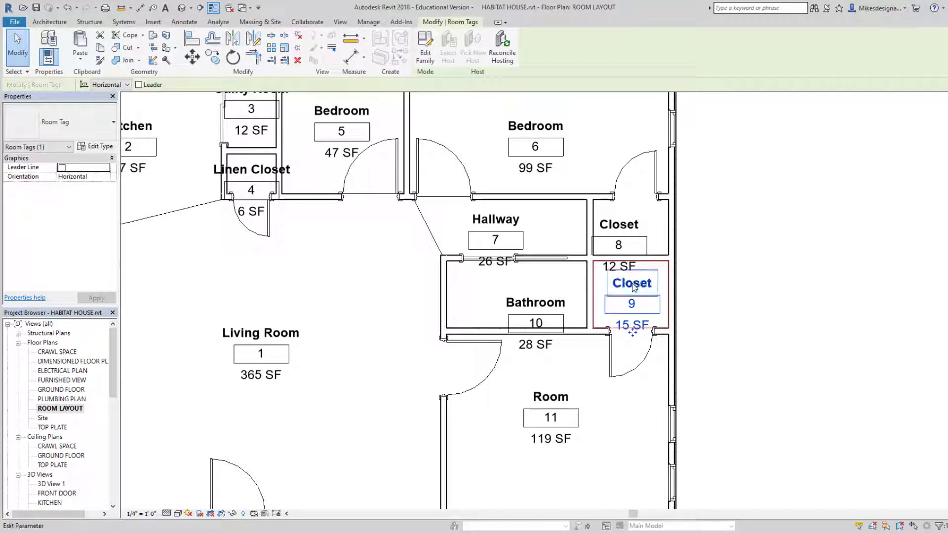
key(Return)
- Rename room 11 to Bedroom
click(543, 396)
click(543, 397)
text(Bedroom)
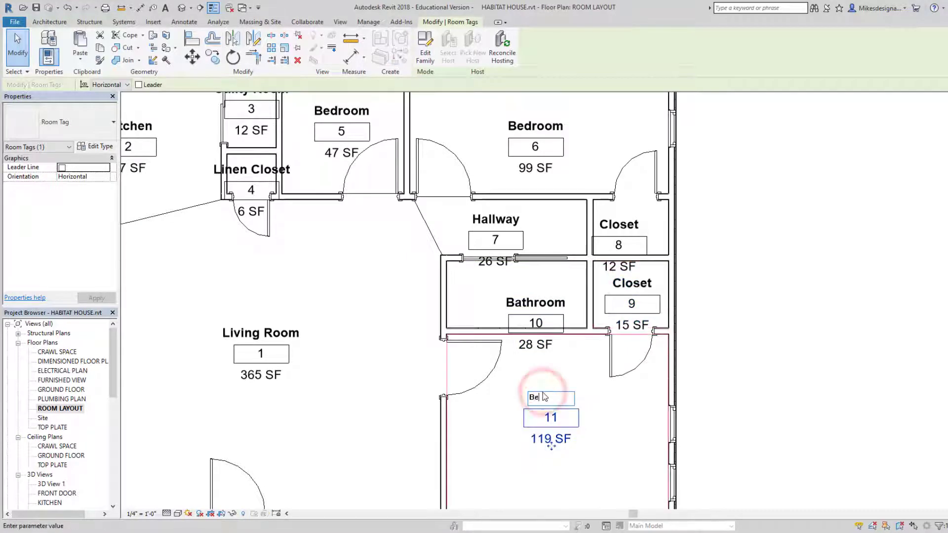
key(Return)
- Move the Hallway tag up within its room
click(689, 413)
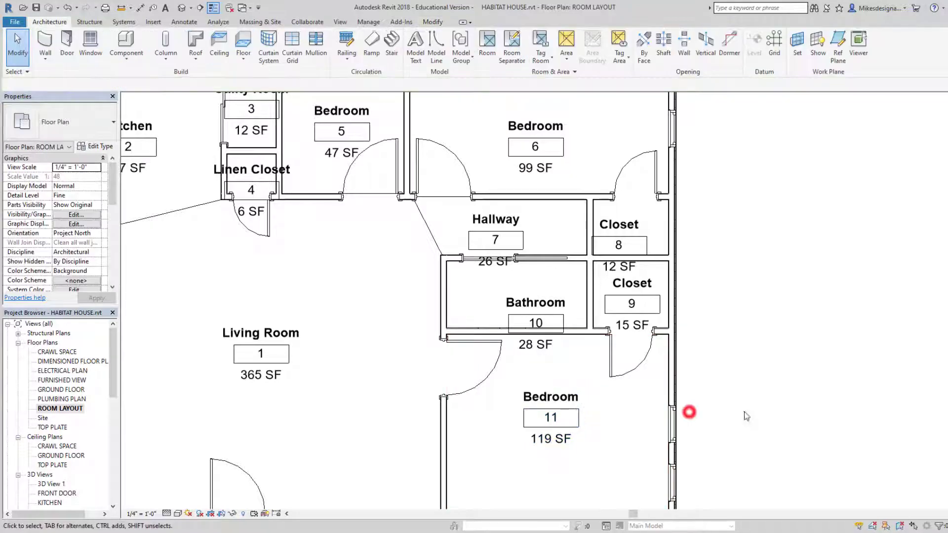
scroll(755, 434, up, 2)
scroll(755, 434, down, 4)
middle_drag(486, 363, 650, 376)
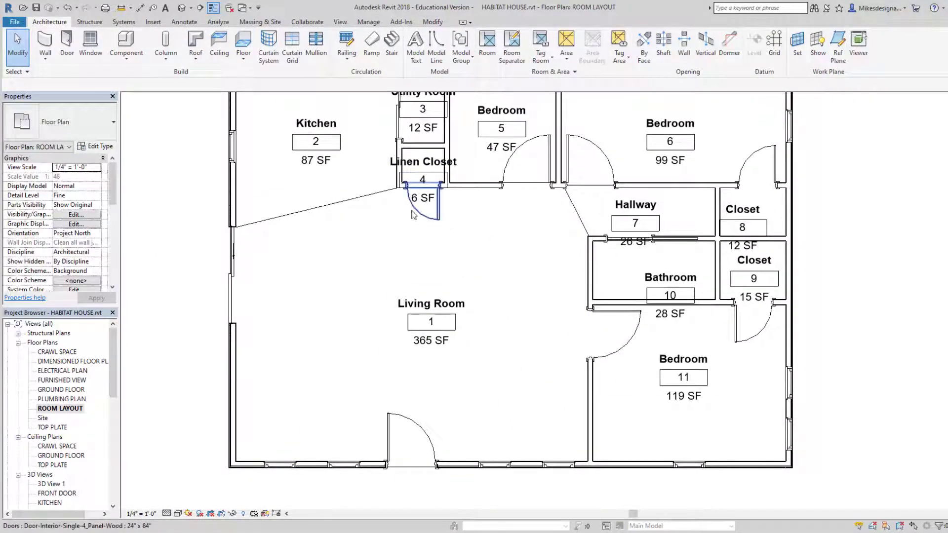
middle_drag(615, 206, 614, 276)
click(620, 277)
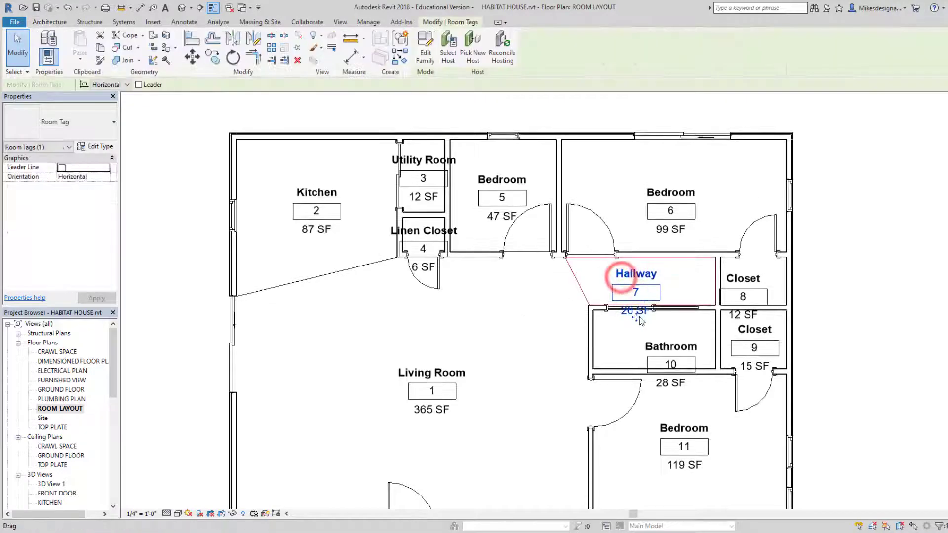
drag(633, 317, 640, 308)
click(504, 355)
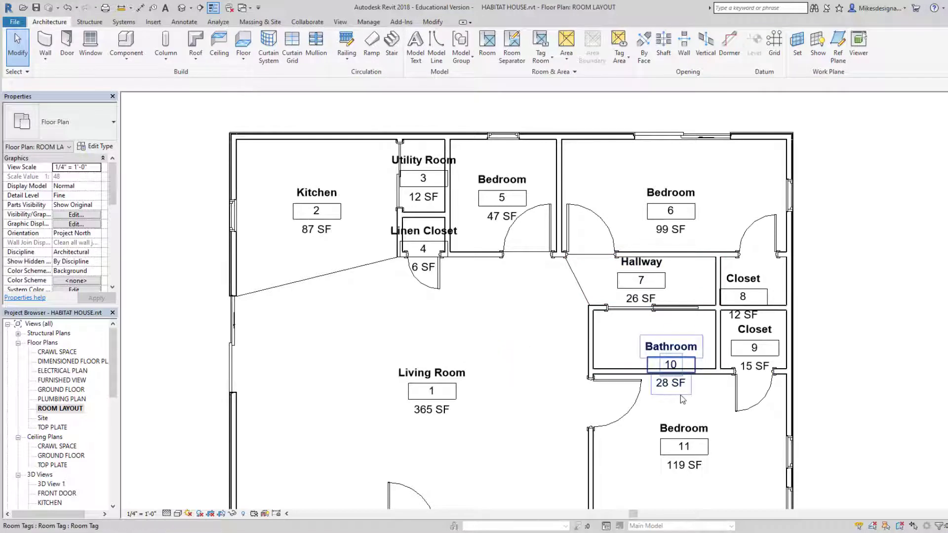
- Move the Bathroom and Closet 8 tags up to fit inside their rooms
drag(671, 390, 653, 368)
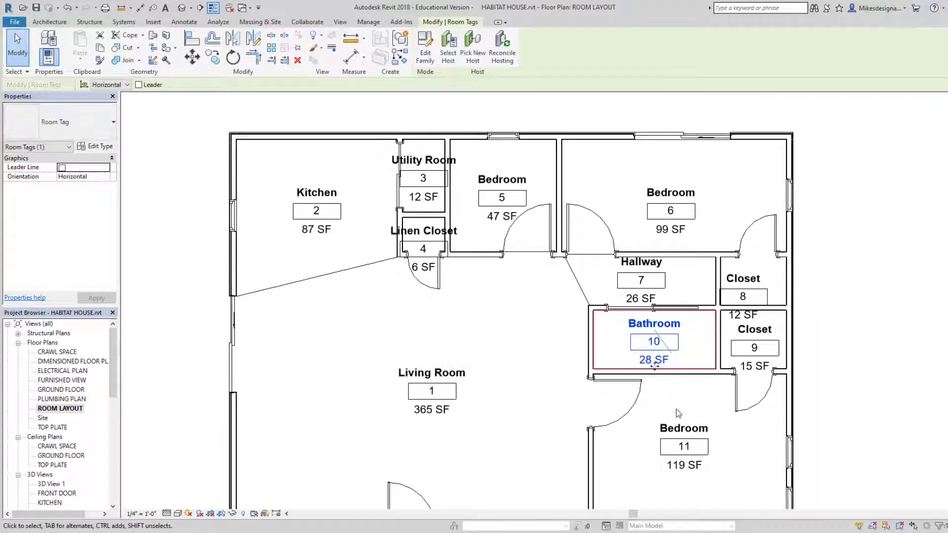
click(677, 413)
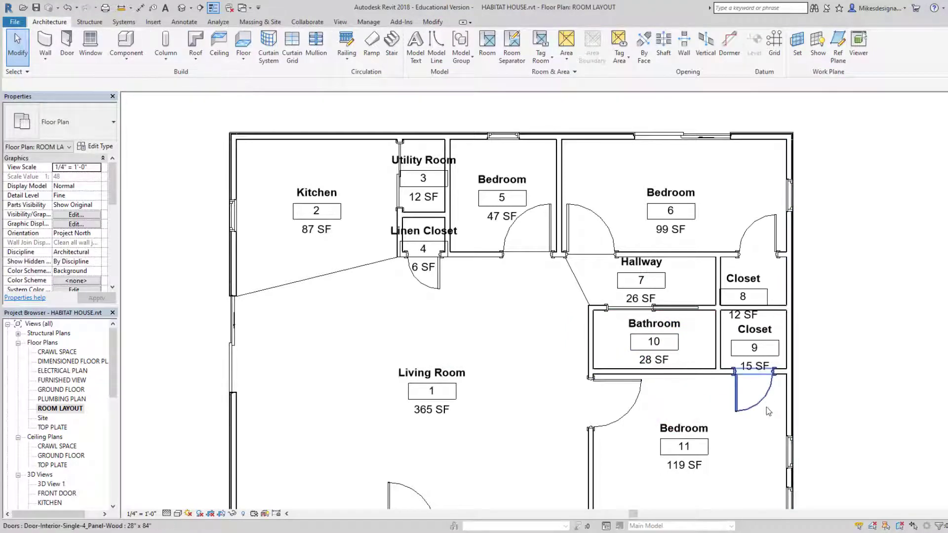
click(744, 297)
drag(744, 298, 761, 281)
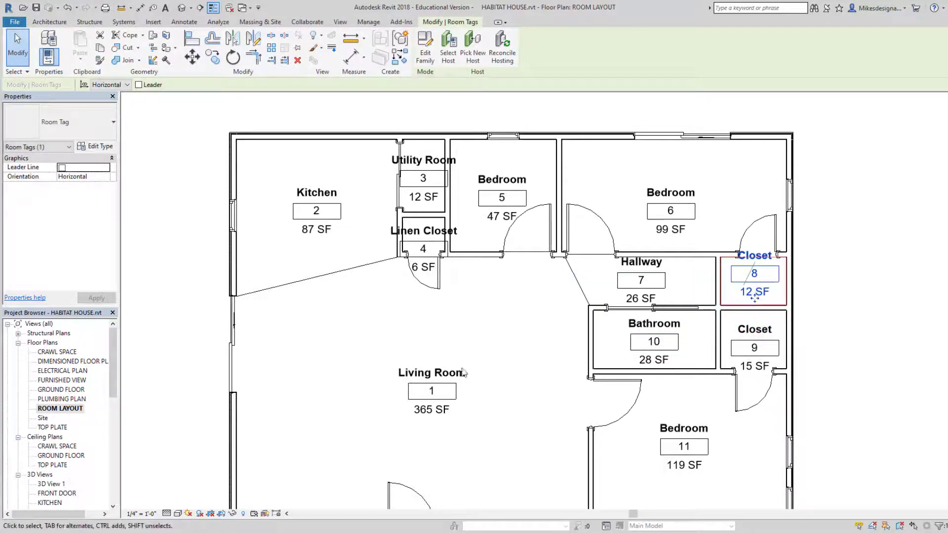
click(463, 372)
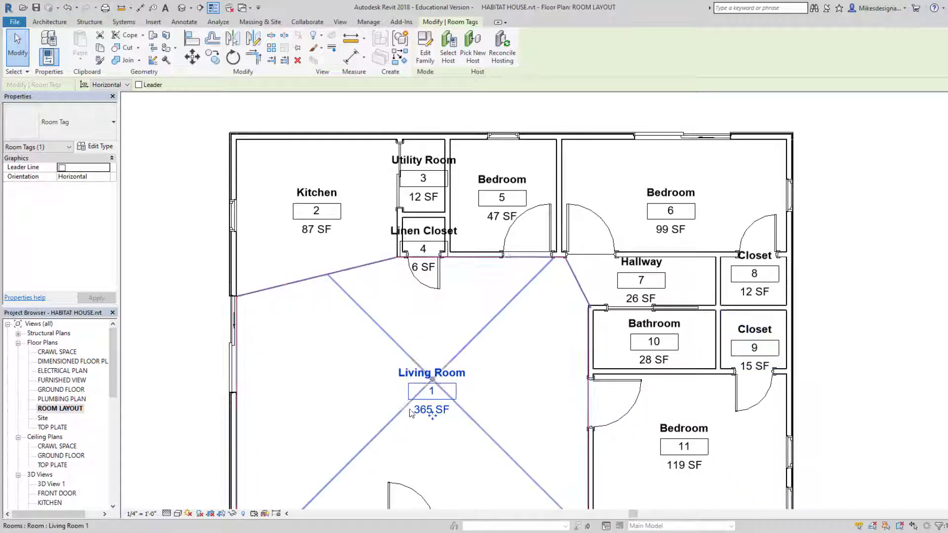
- Center the house plan and save the HABITAT HOUSE project
scroll(414, 439, down, 1)
middle_drag(409, 457, 424, 410)
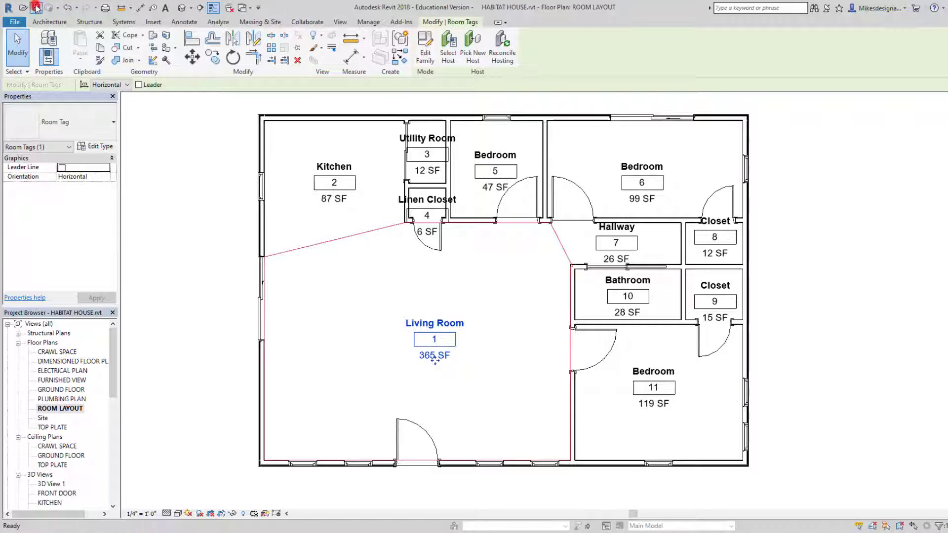
click(495, 359)
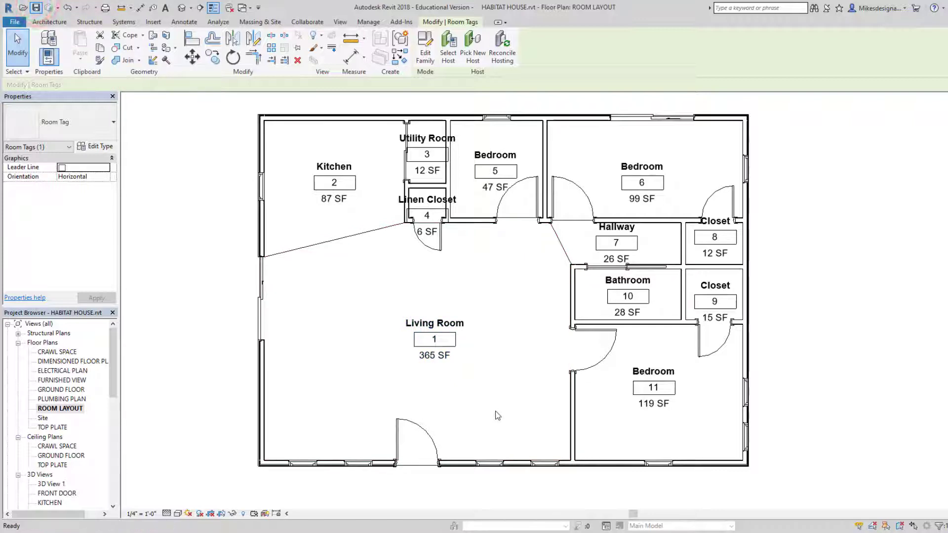
key(ctrl+s)
key(Escape)
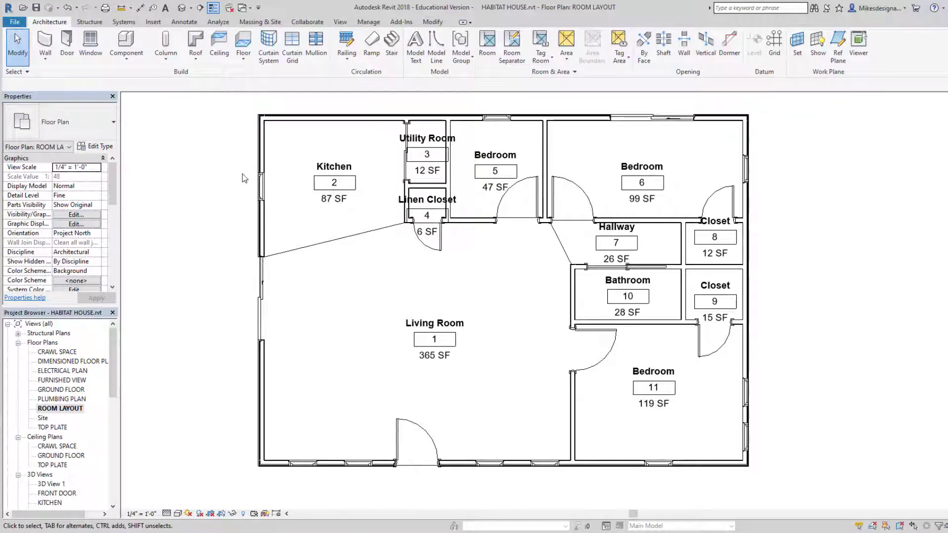
- Start a new Schedule/Quantities schedule with Rooms as its category
click(345, 23)
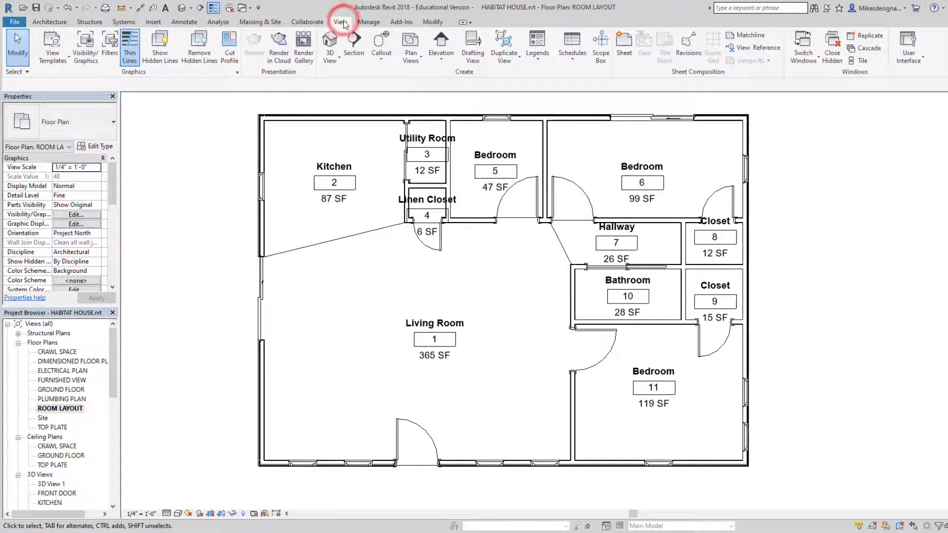
click(573, 59)
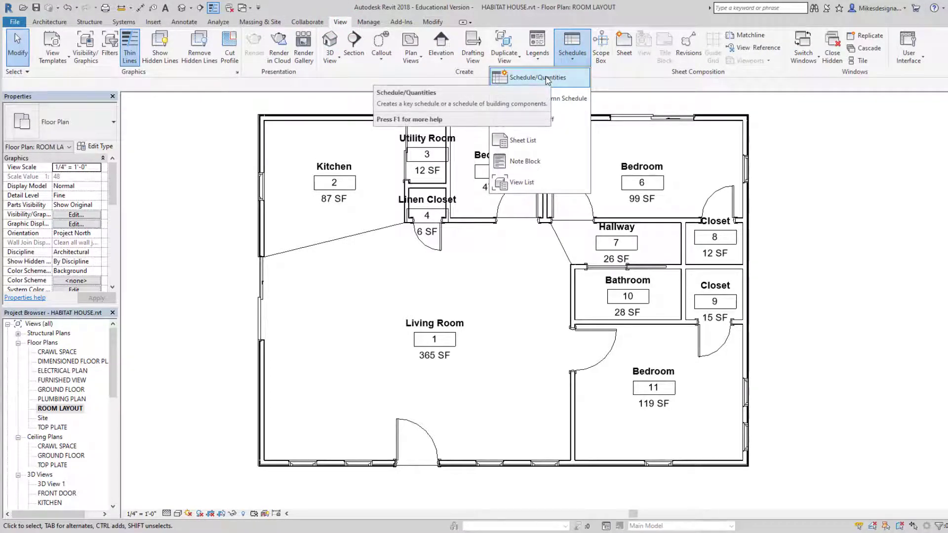
click(543, 77)
scroll(433, 257, down, 5)
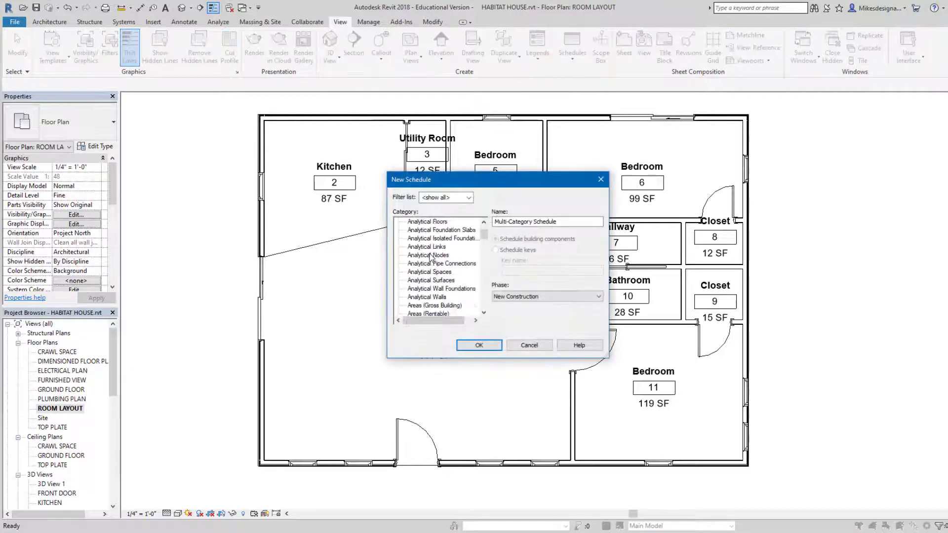
scroll(433, 257, down, 12)
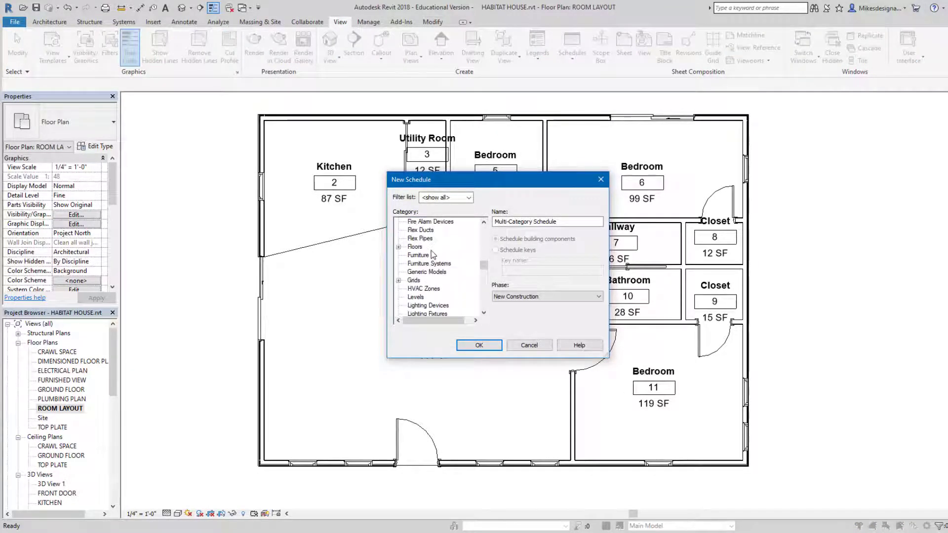
scroll(433, 254, down, 8)
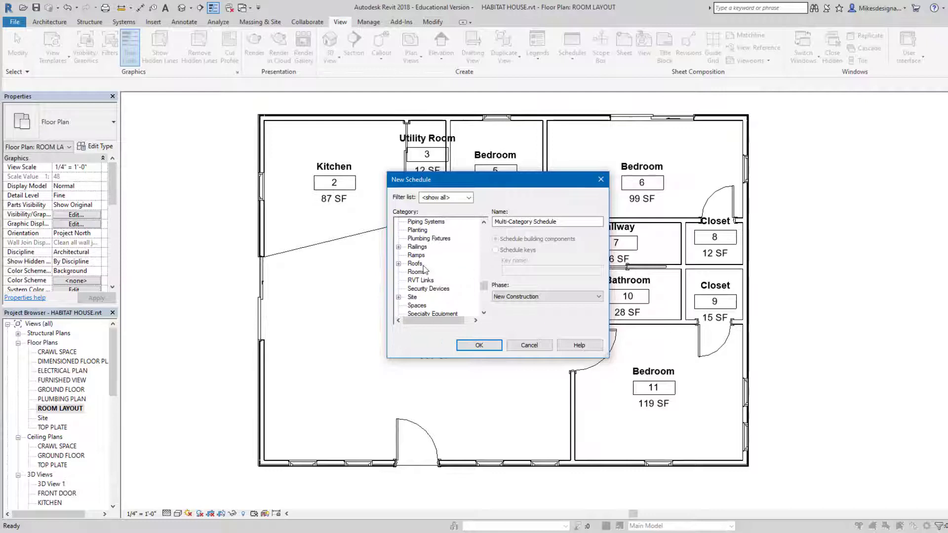
click(419, 272)
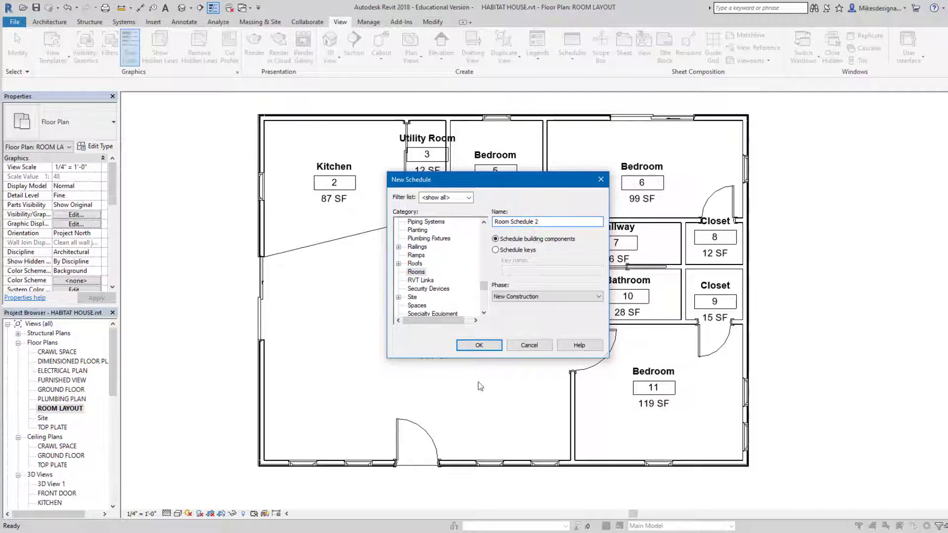
click(480, 346)
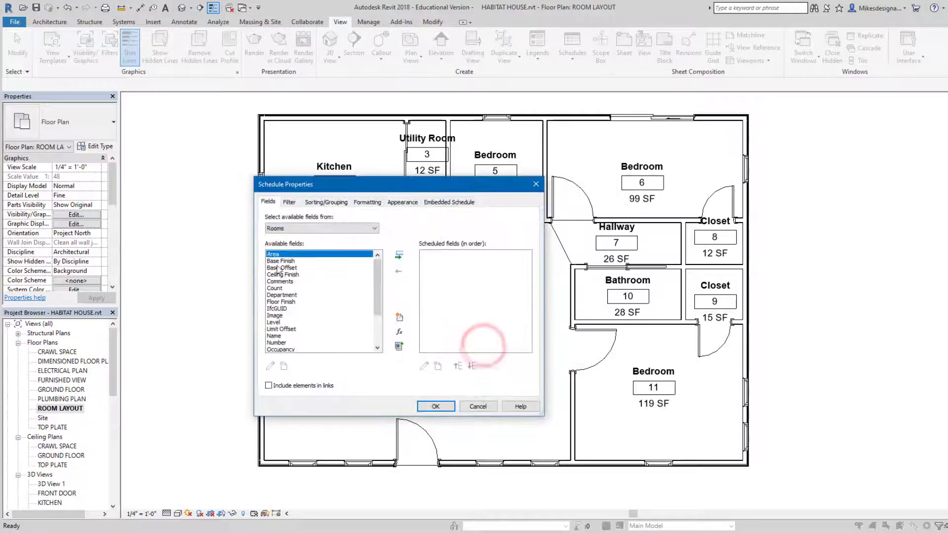
- Add Area, Count, Name and Number fields, move Name to the top, and create it
click(399, 255)
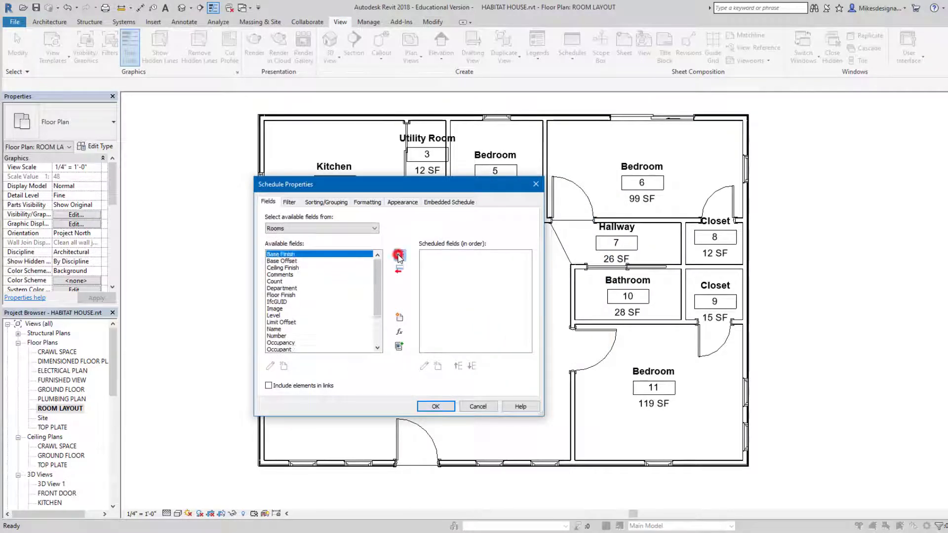
click(277, 282)
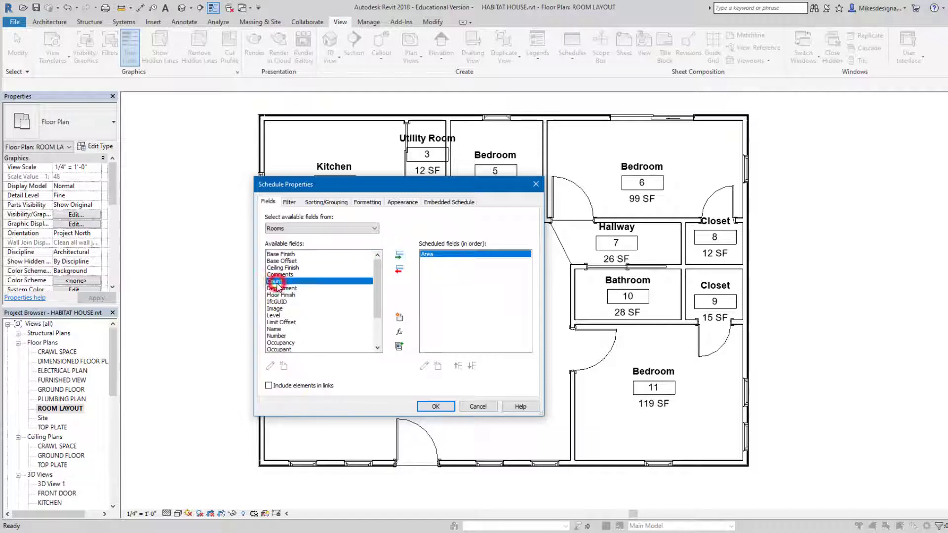
click(403, 257)
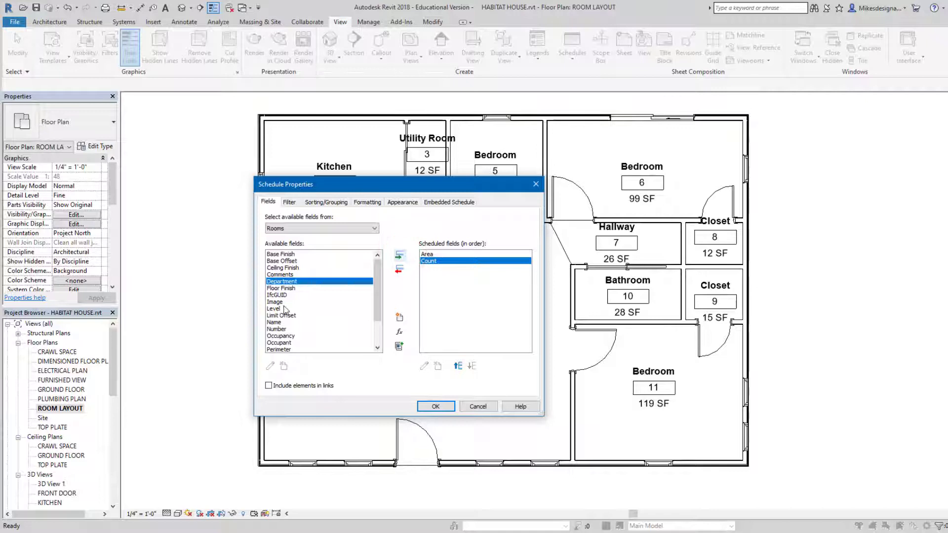
click(285, 323)
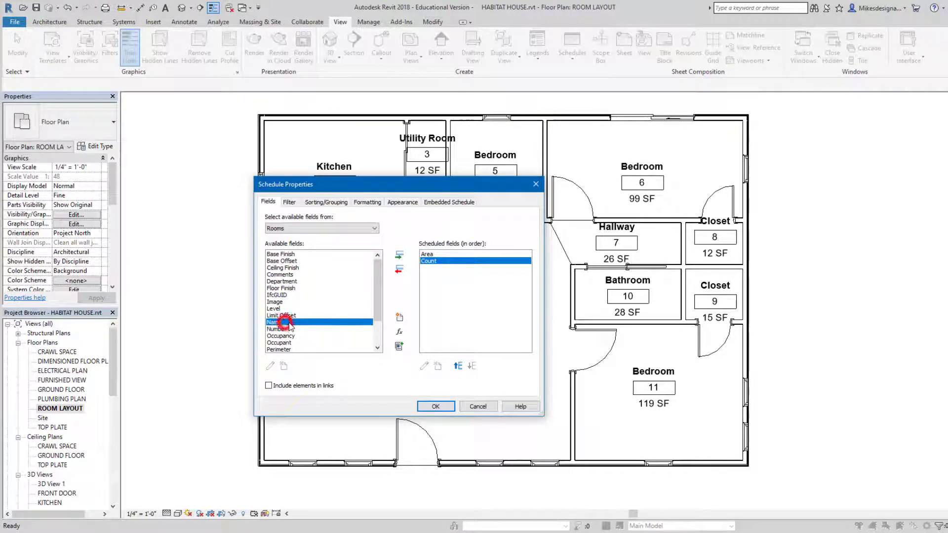
click(400, 254)
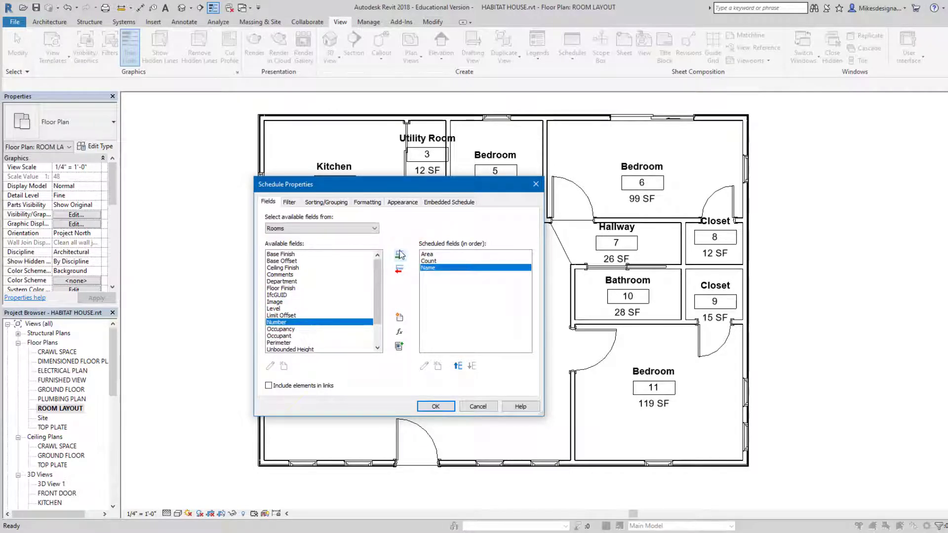
double_click(286, 322)
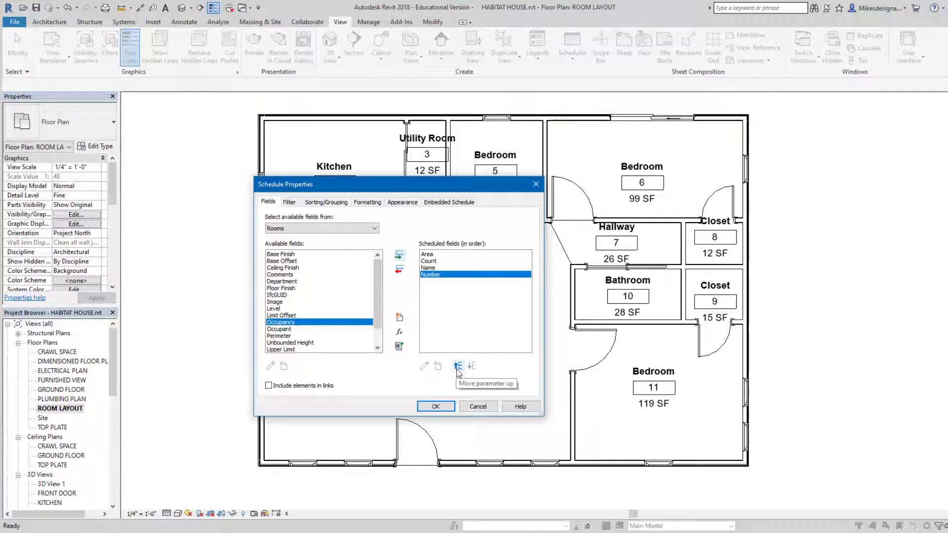
click(427, 267)
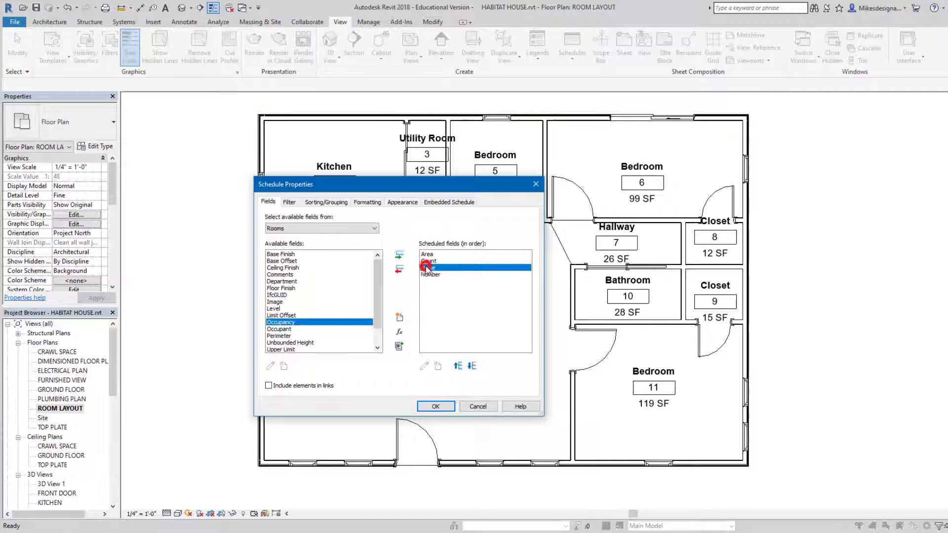
click(456, 366)
click(457, 366)
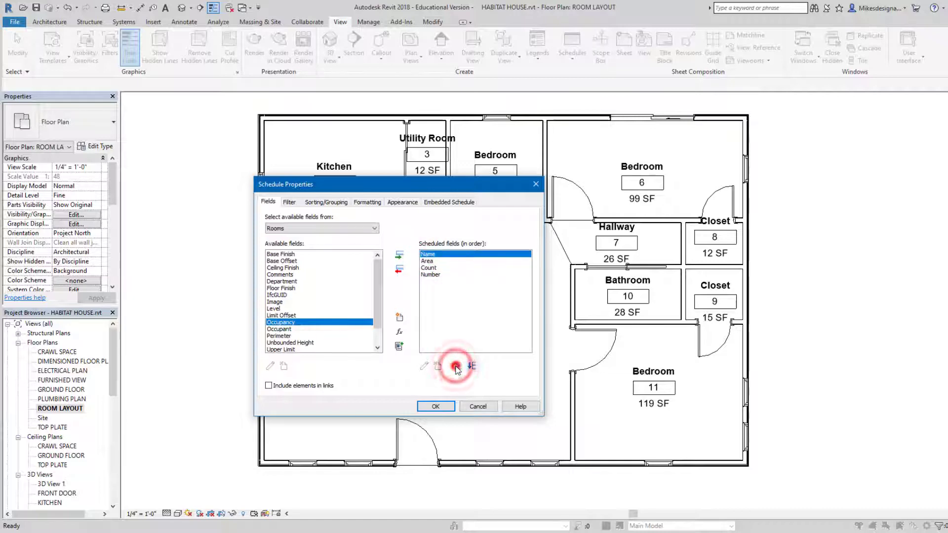
click(432, 407)
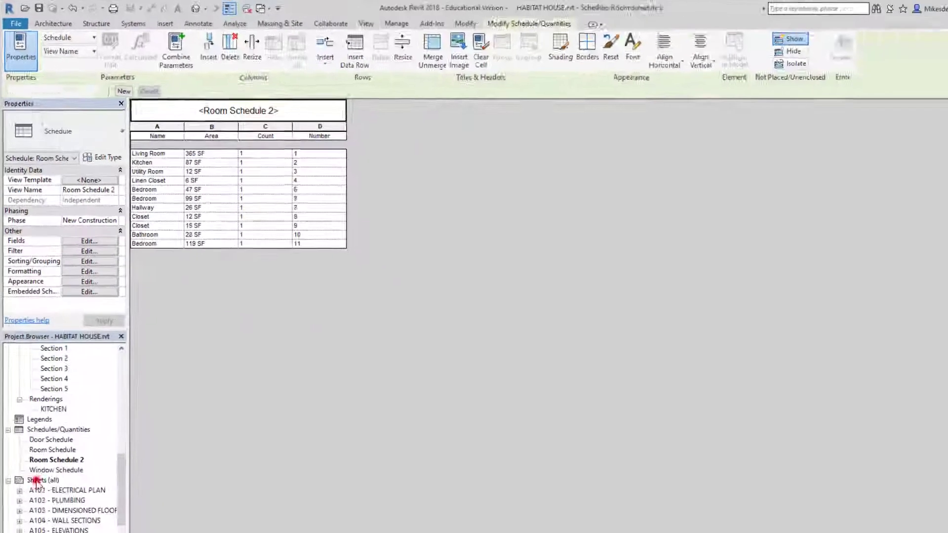
- Create sheet A108 from Sheets (all) using the default 11 x 17 titleblock
right_click(37, 427)
click(55, 434)
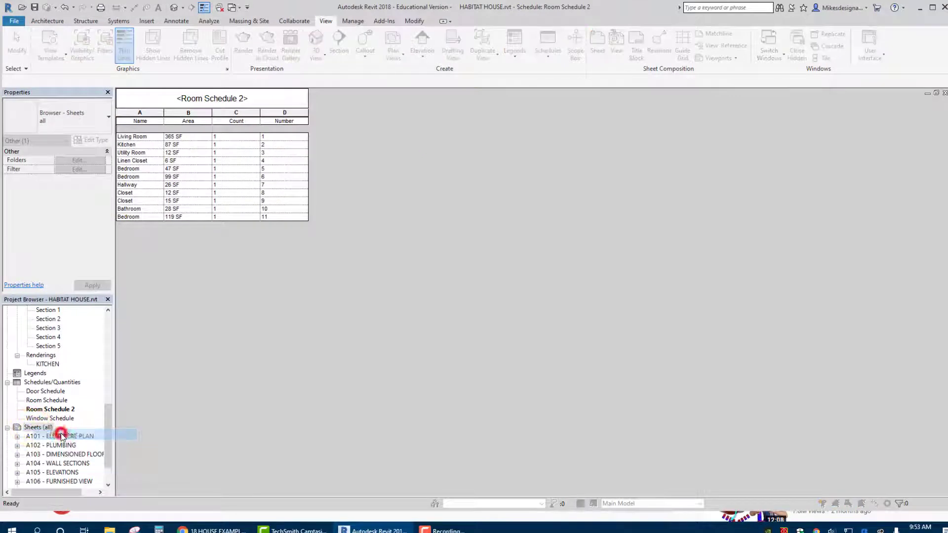
click(505, 373)
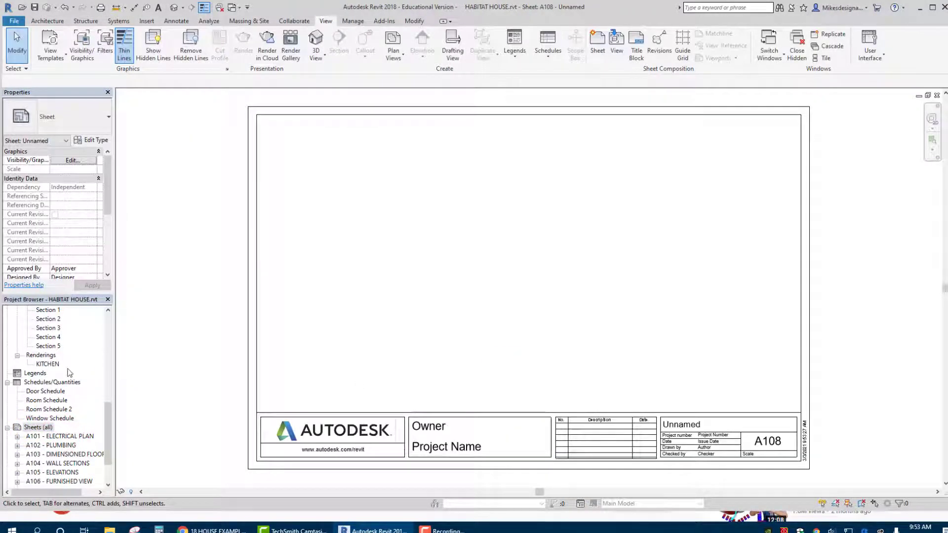
- Place the ROOM LAYOUT floor plan on sheet A108
scroll(69, 373, up, 8)
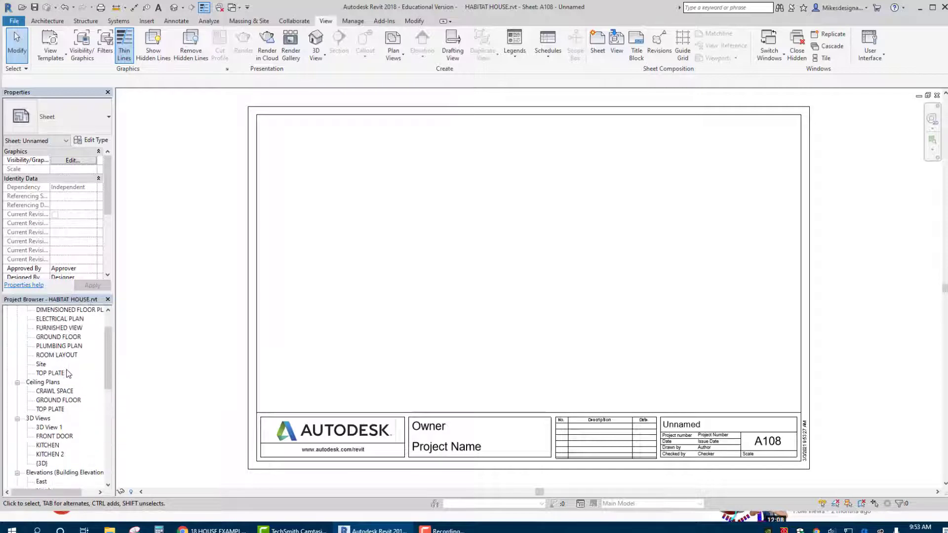
click(47, 355)
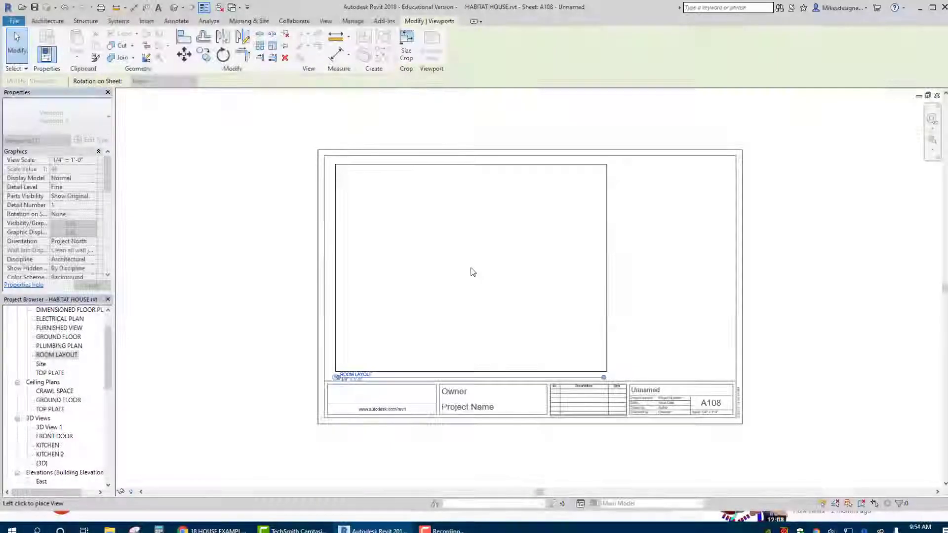
click(471, 268)
- Place Room Schedule 2 to the right of the ROOM LAYOUT plan
scroll(449, 274, up, 1)
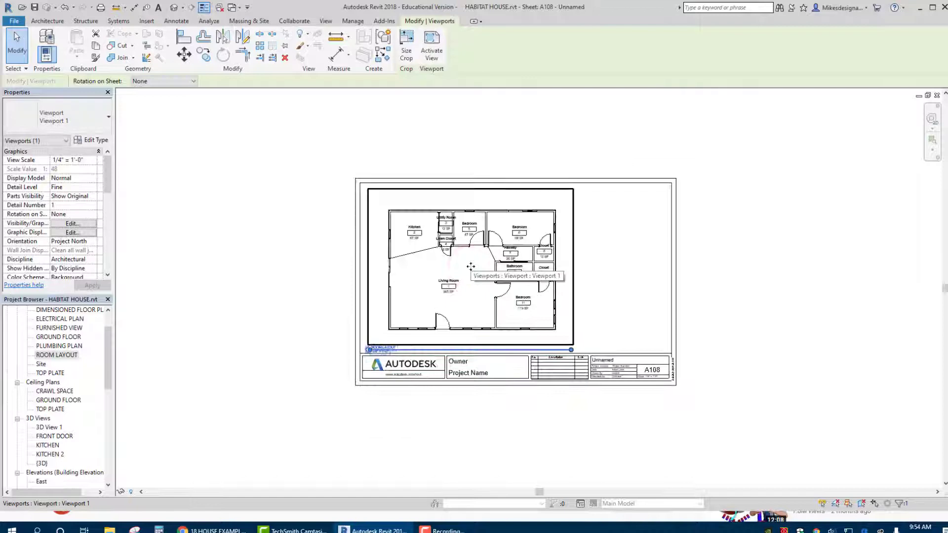
scroll(237, 317, up, 1)
scroll(234, 318, down, 2)
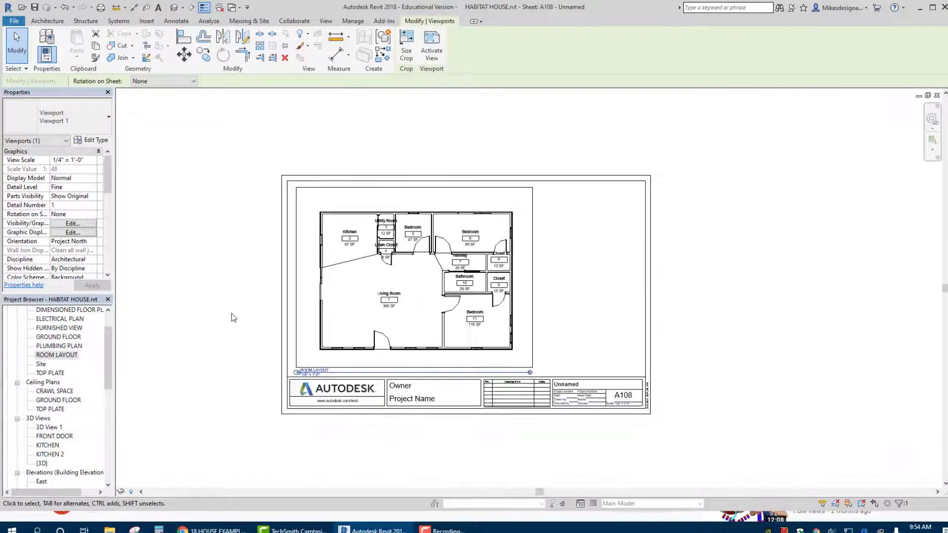
scroll(42, 444, down, 7)
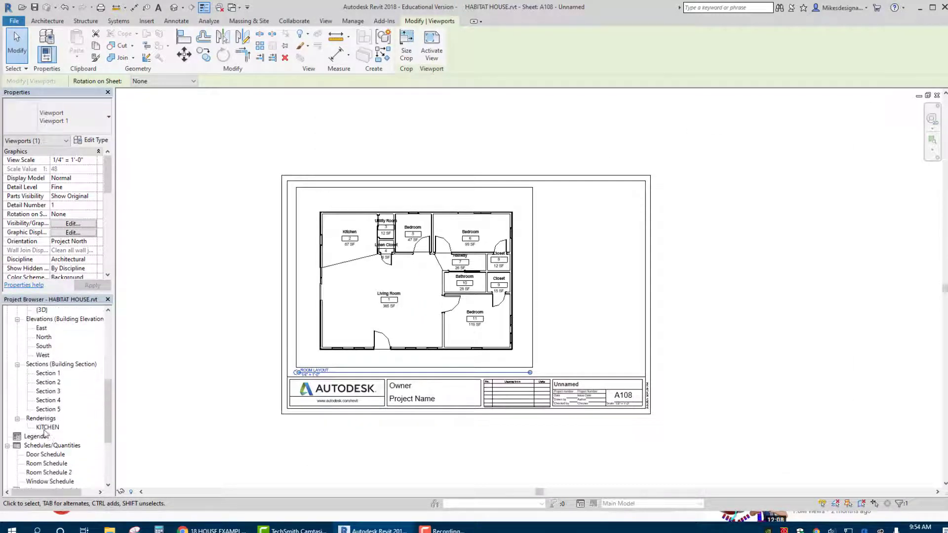
drag(45, 447, 511, 271)
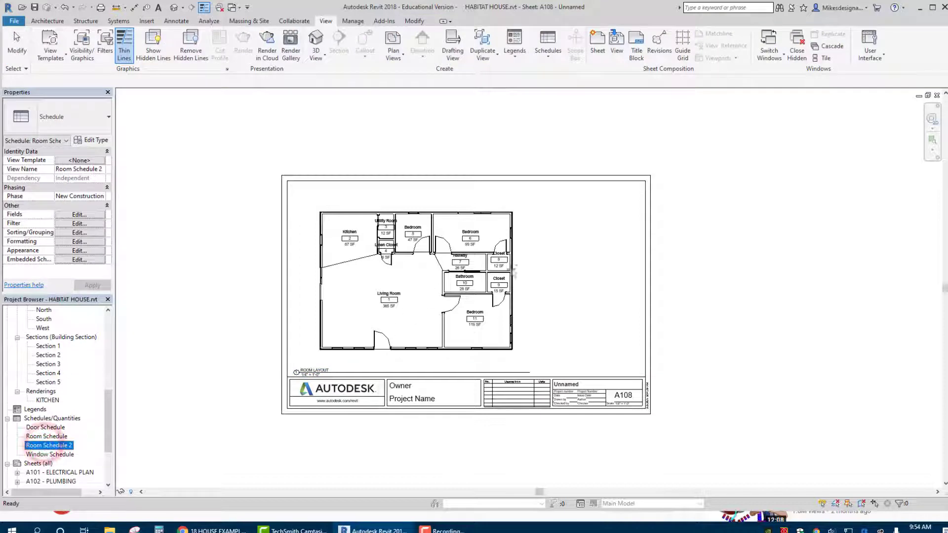
click(576, 272)
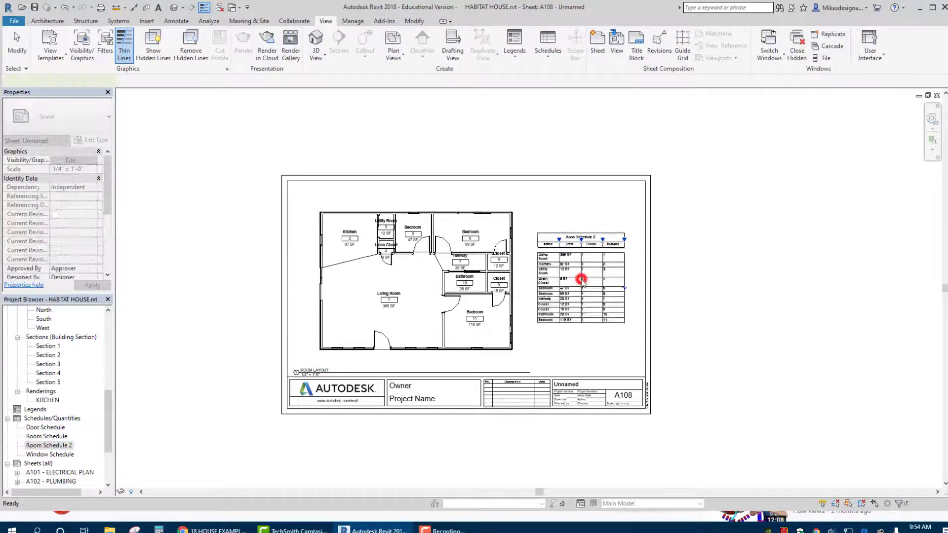
click(682, 301)
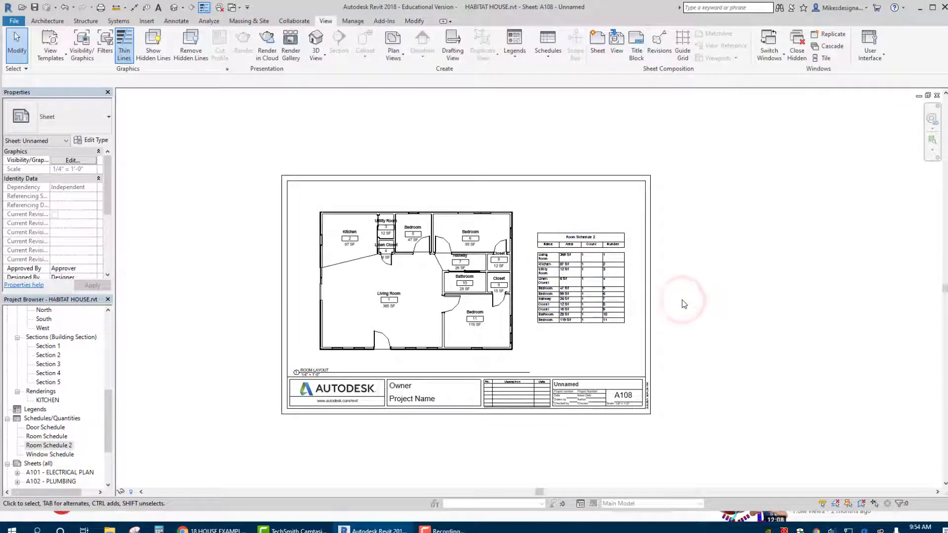
scroll(402, 268, up, 2)
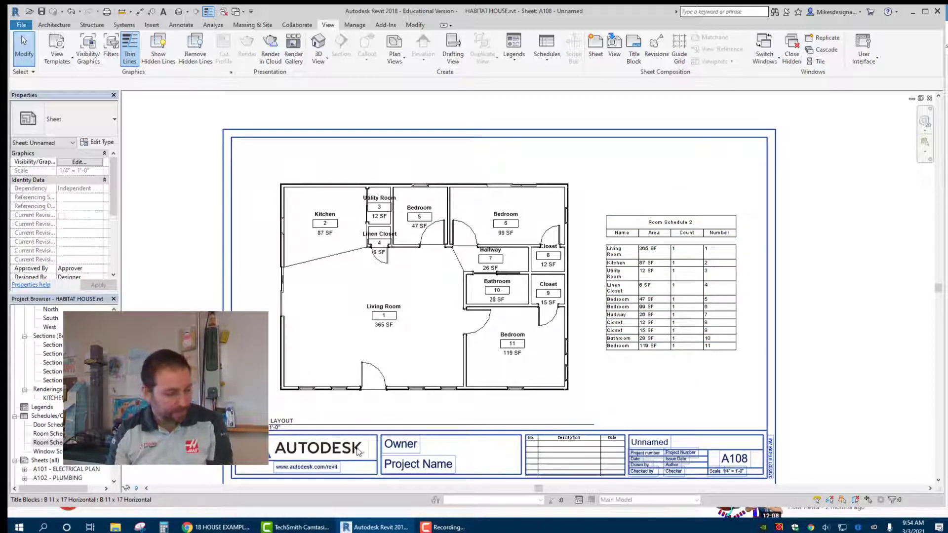
scroll(468, 286, down, 2)
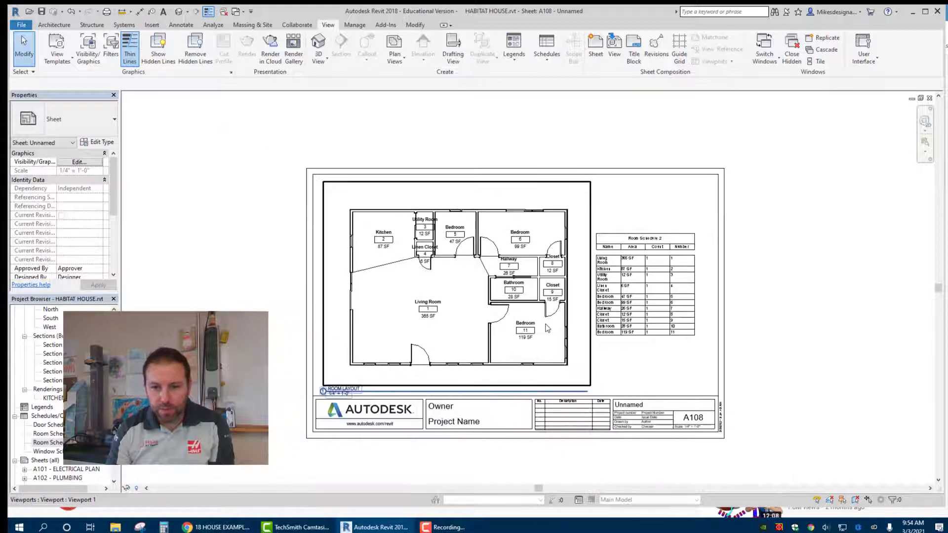